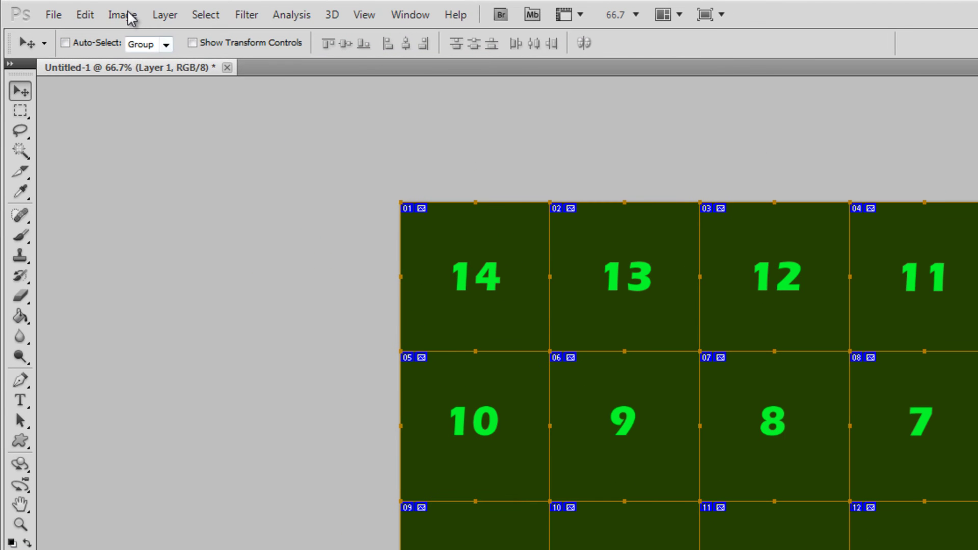
- Confirm in Image Size that the image is 1024x1024 without changes, then show the Channels panel
click(130, 15)
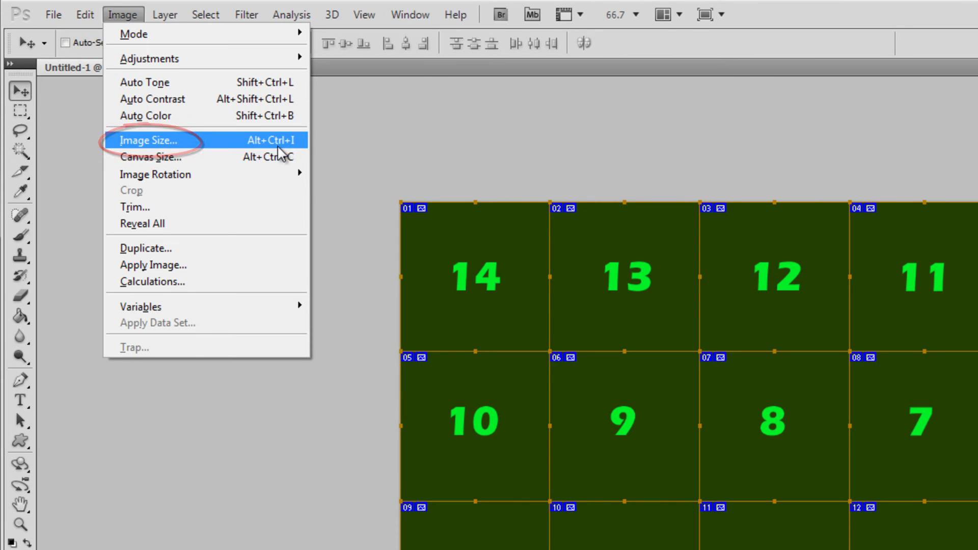
click(205, 144)
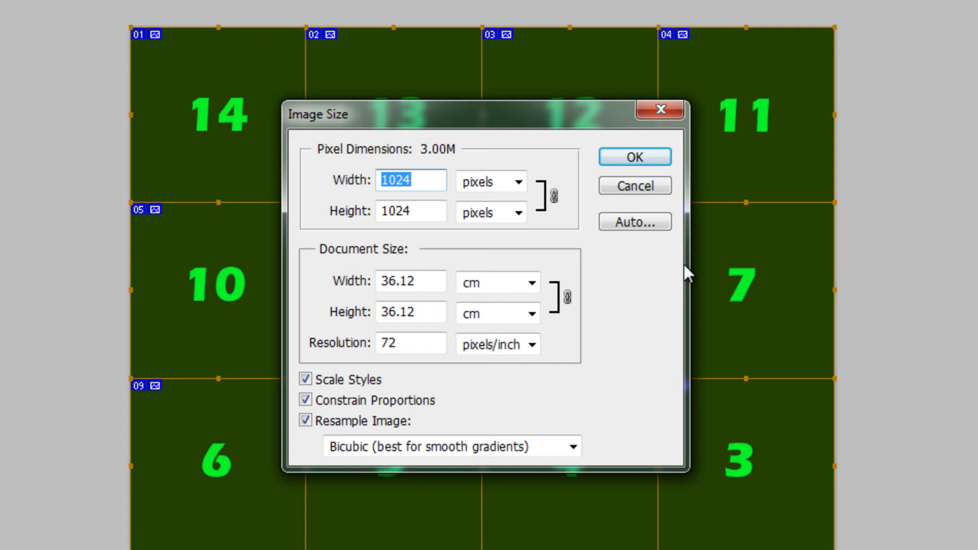
click(650, 192)
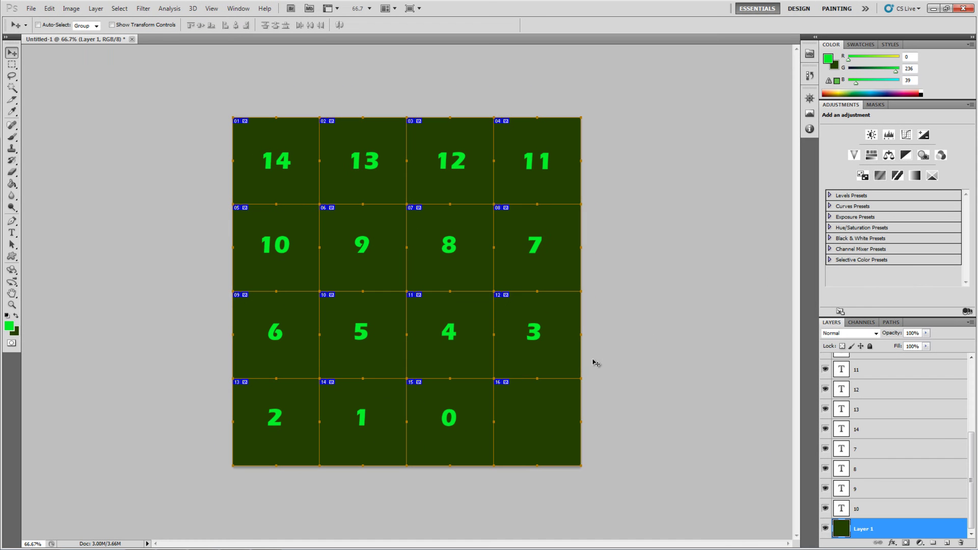
click(862, 322)
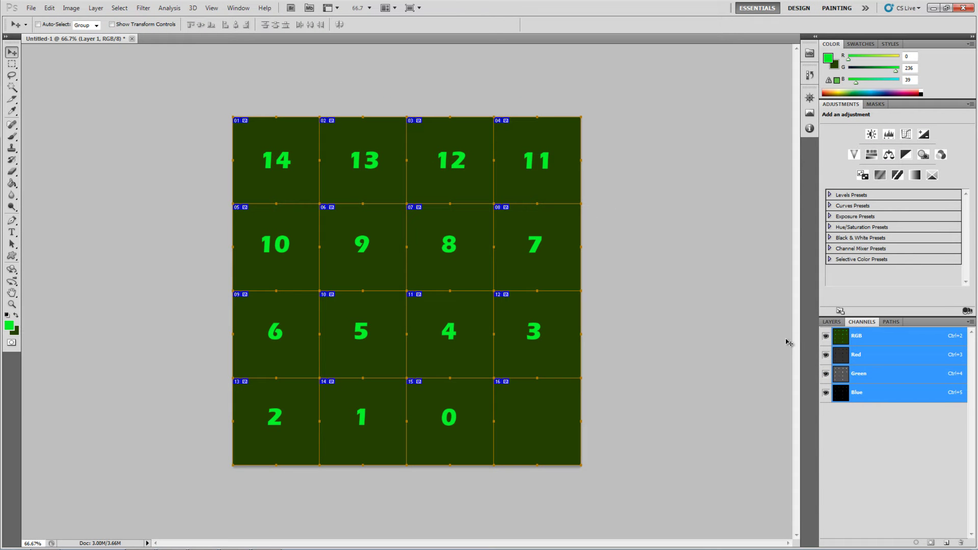
- Switch Photoshop back to the Layers panel
click(832, 322)
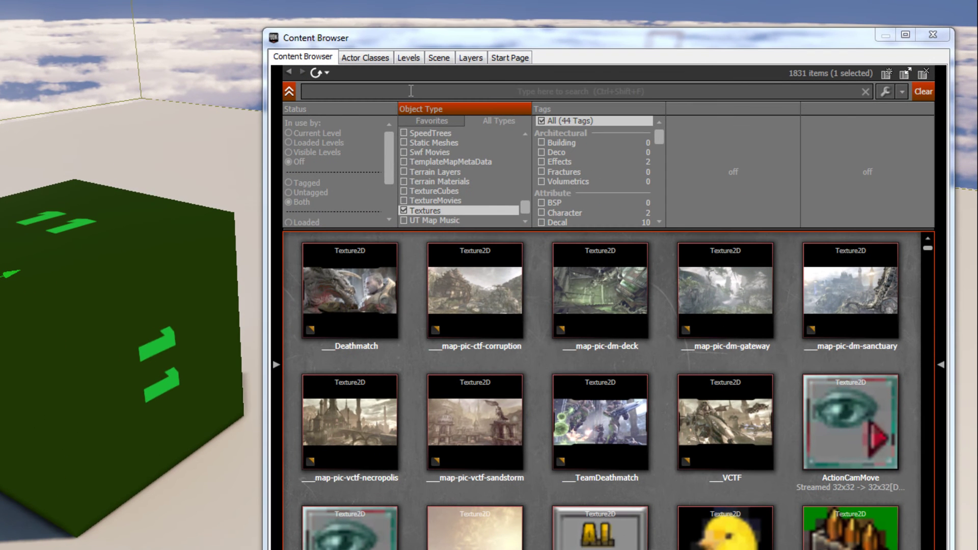
- Search the Content Browser for 'explosion' and select each result, including T_Explo_HIGH_Sub_UV
click(411, 91)
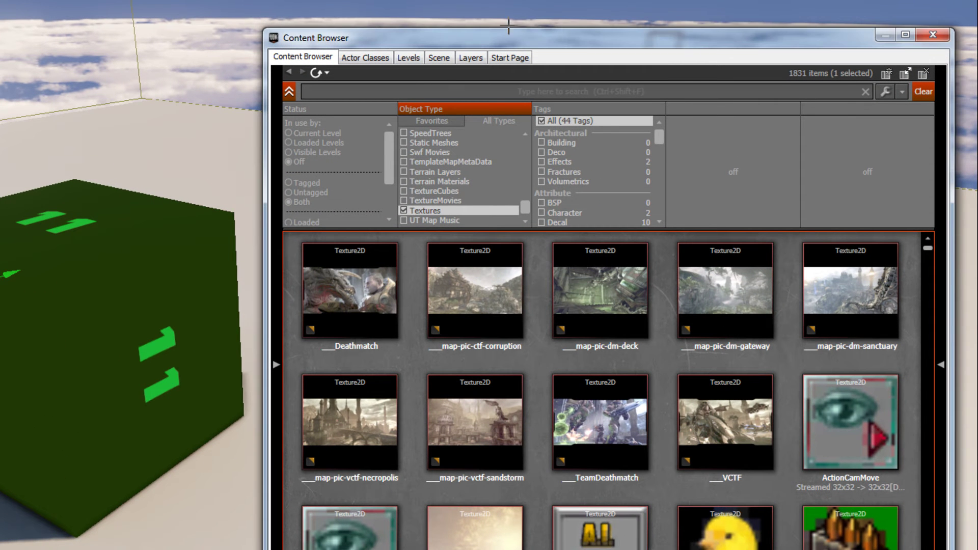
text(explosion)
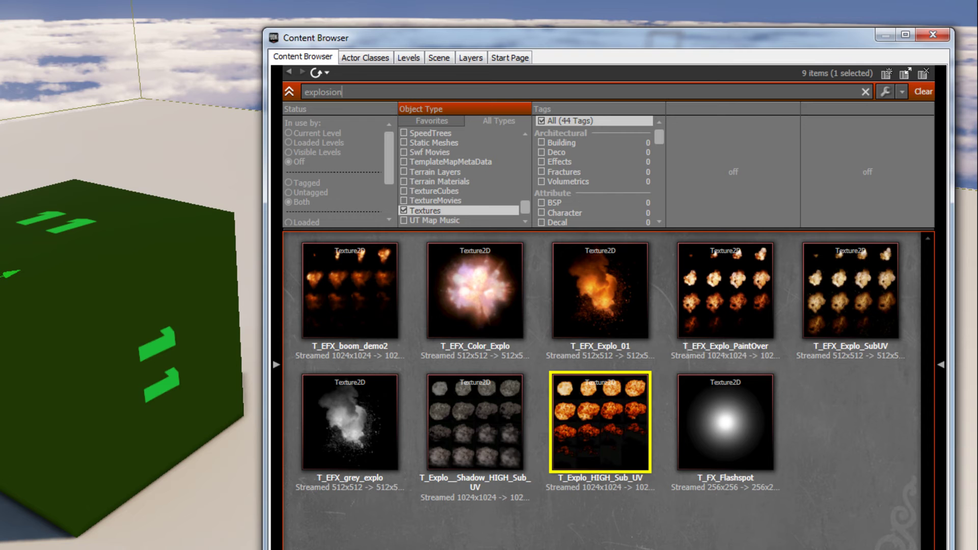
click(360, 285)
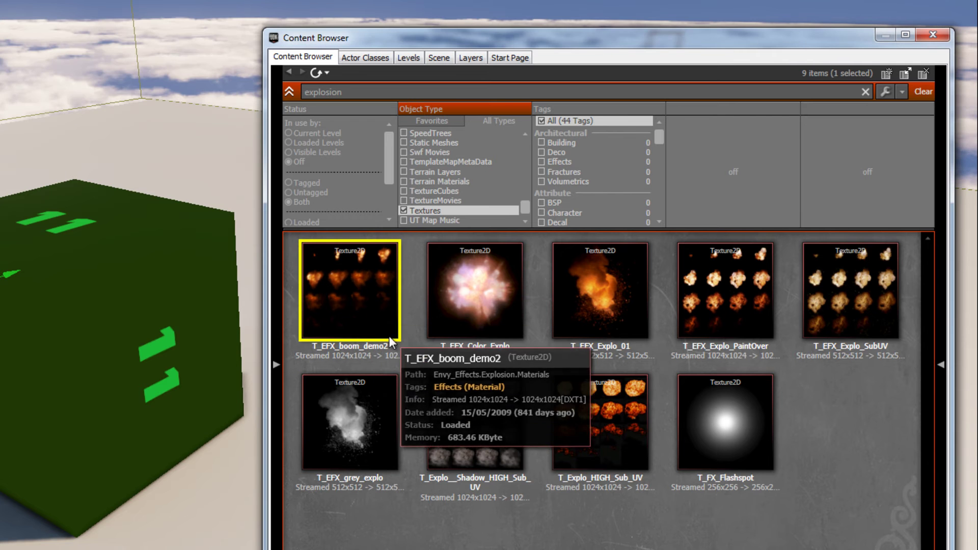
click(477, 445)
click(594, 449)
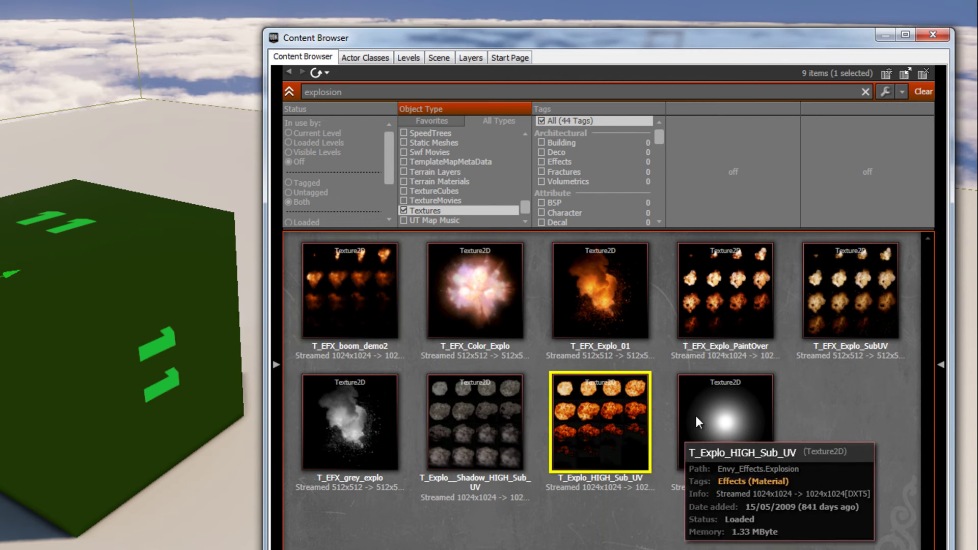
click(735, 317)
click(840, 310)
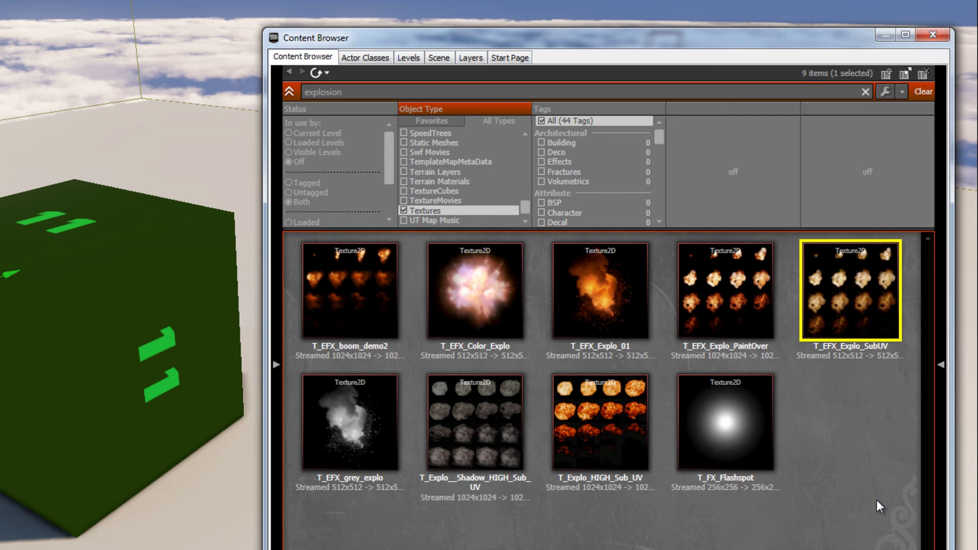
- Open the Texture Properties of T_Explo_HIGH_Sub_UV
mouse_move(610, 424)
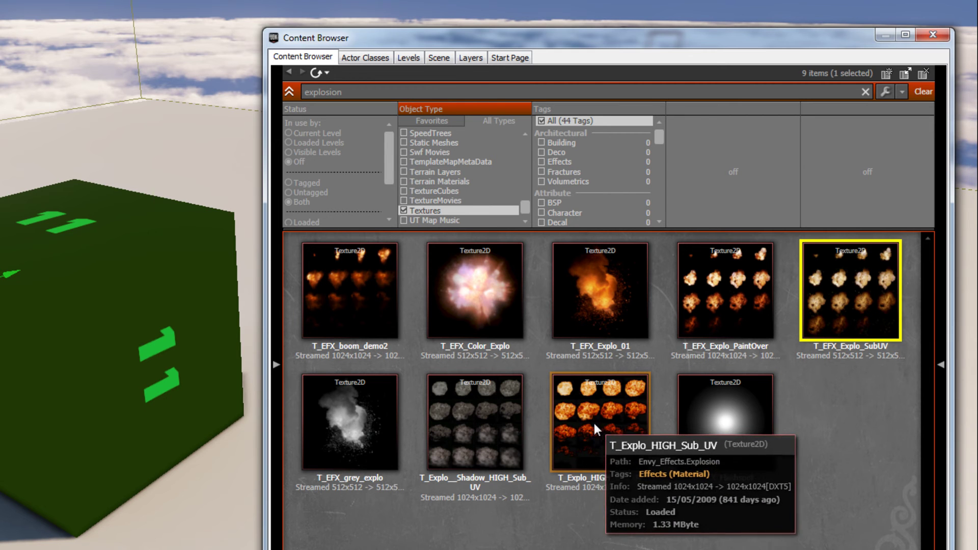
double_click(601, 432)
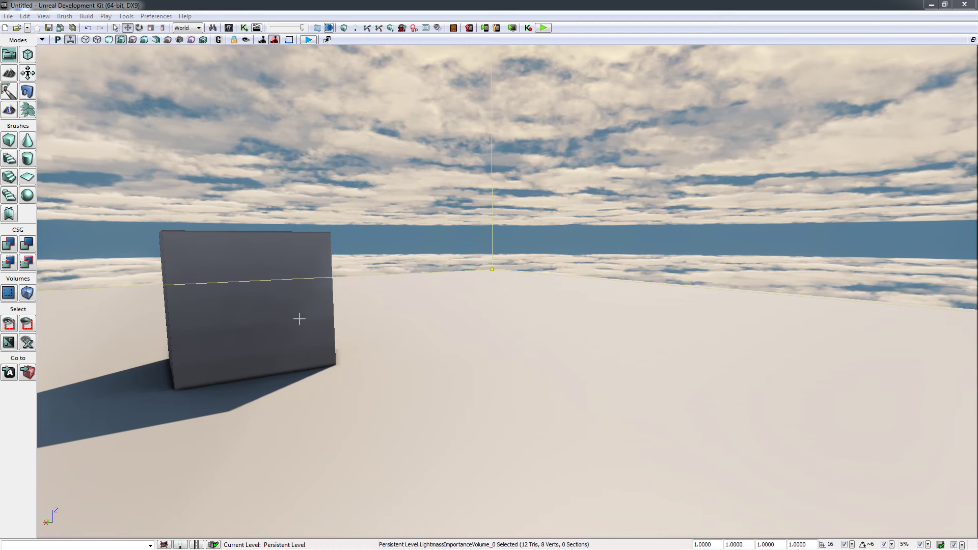
- Open the Content Browser with Ctrl+Shift+F and bring up the asset area's context menu
click(363, 386)
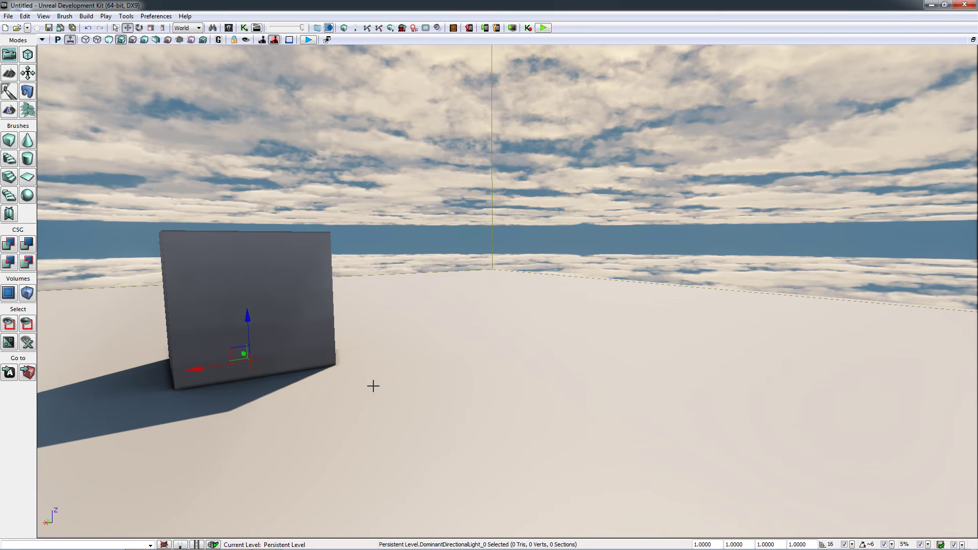
key(ctrl+shift+f)
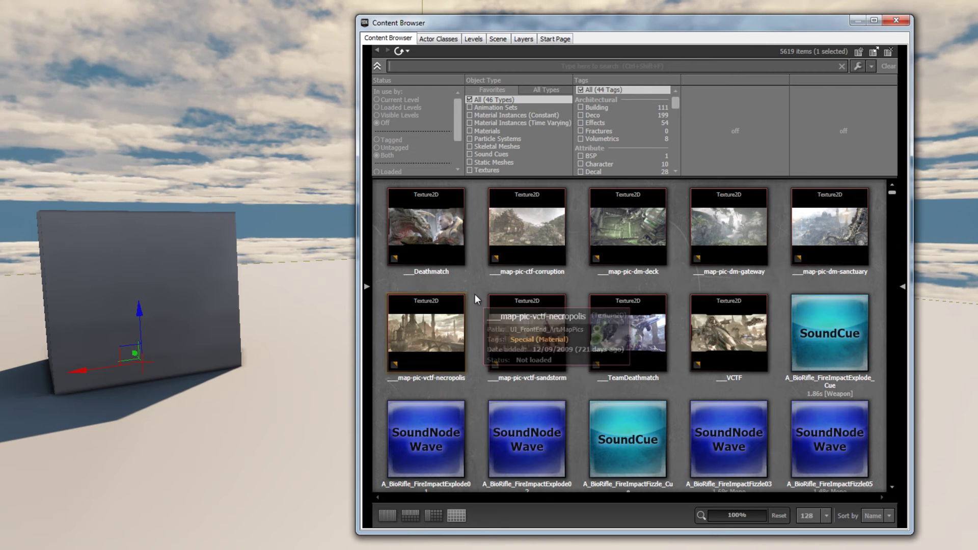
right_click(476, 455)
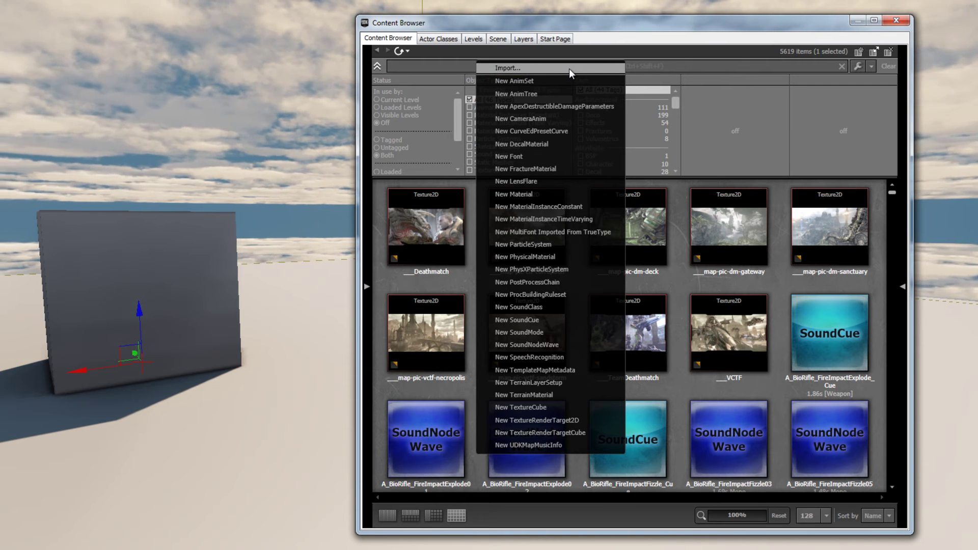
- Choose Import and open flipbook.png from the Content folder with all file types allowed
click(527, 71)
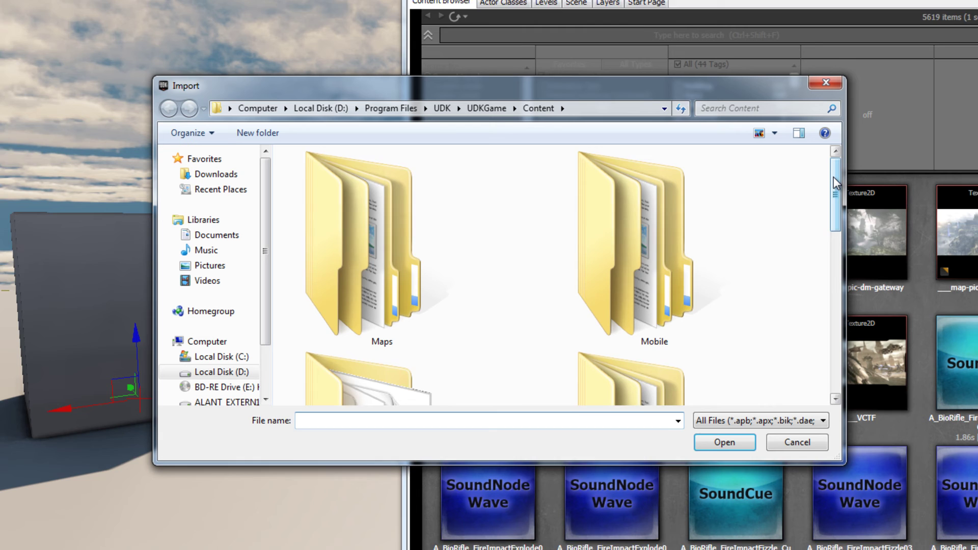
drag(755, 213, 753, 284)
drag(844, 289, 845, 347)
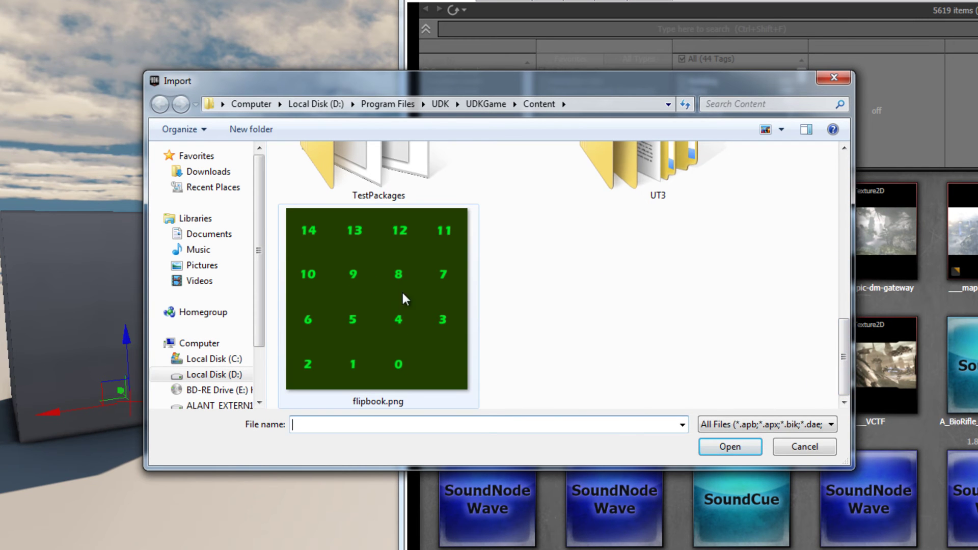
click(383, 284)
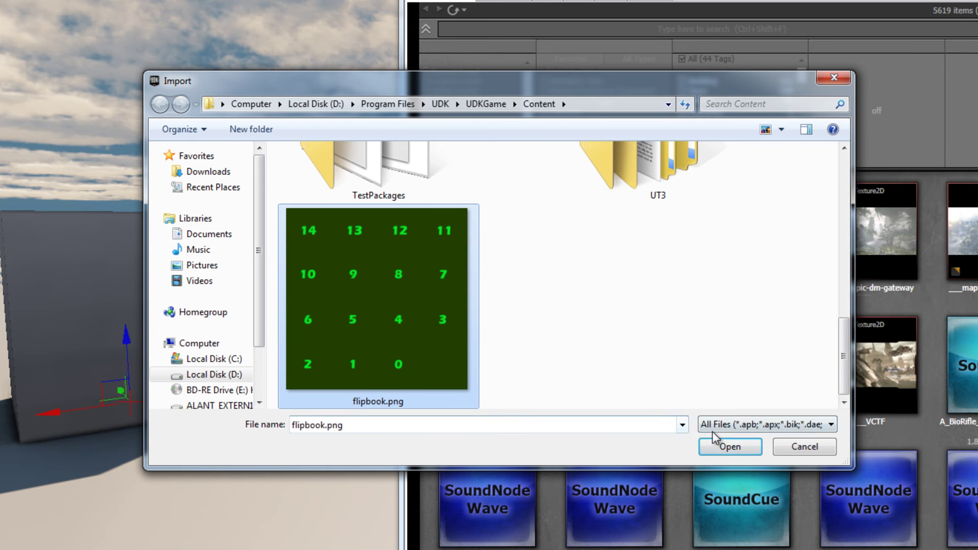
click(755, 431)
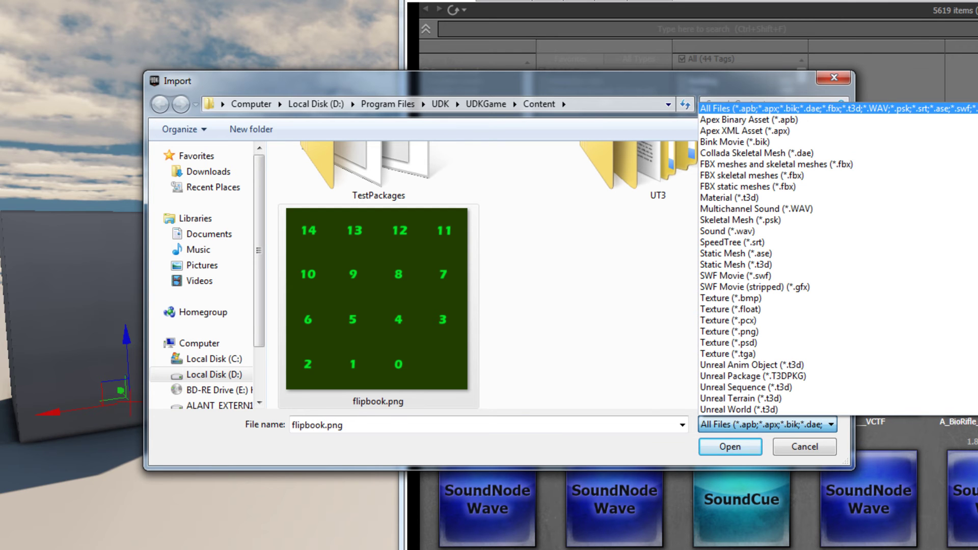
click(975, 108)
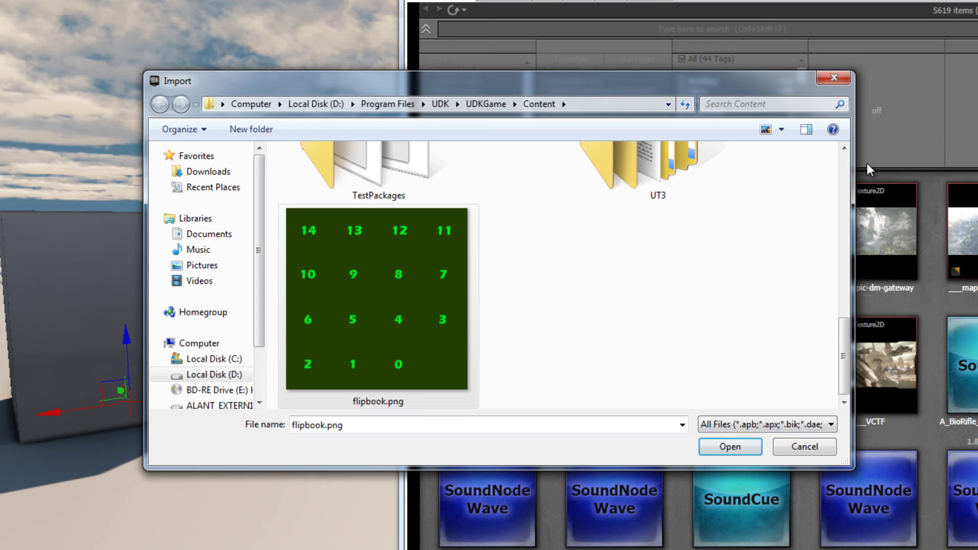
click(725, 448)
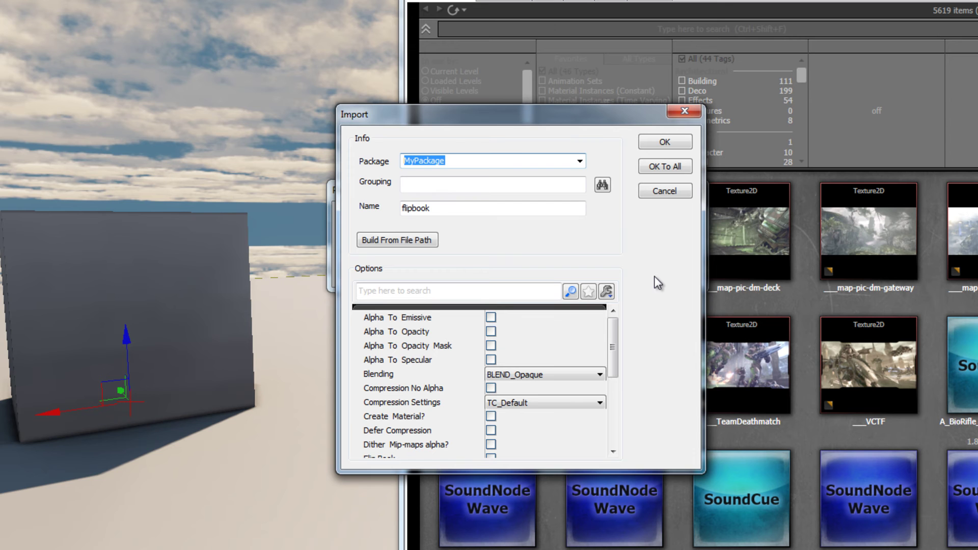
- Set the import package to Flipbook_textures and keep the asset name flipbook
drag(464, 161, 382, 157)
text(Fl;ipbook_textures)
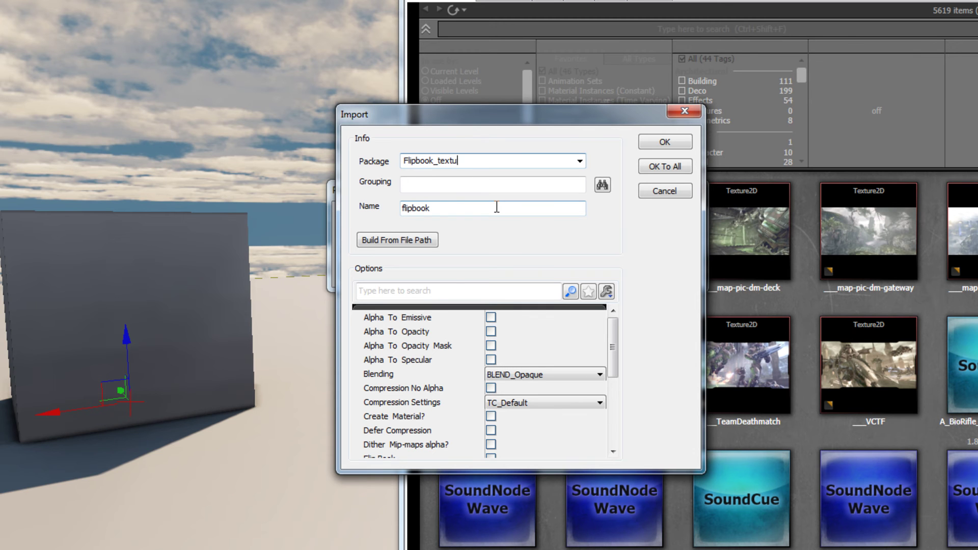
click(435, 186)
drag(439, 208, 387, 210)
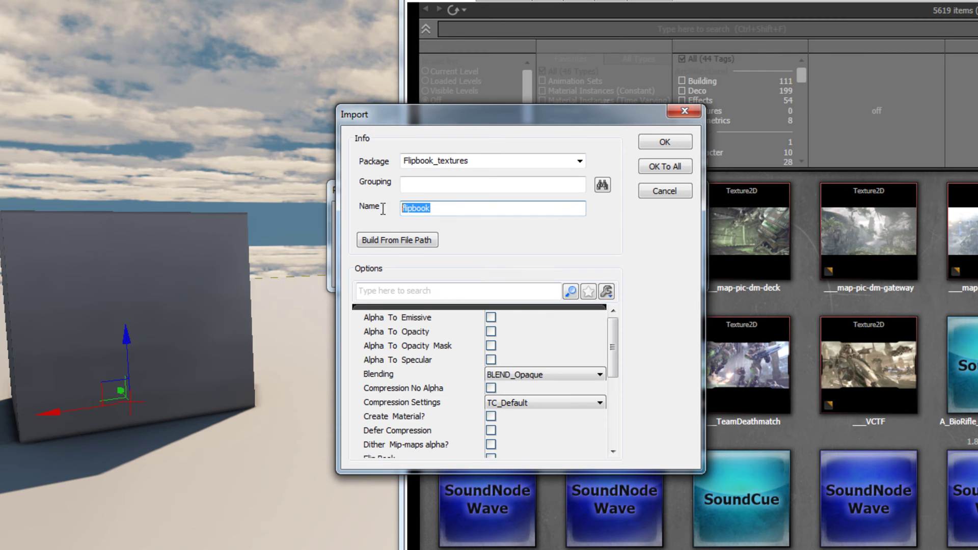
click(450, 207)
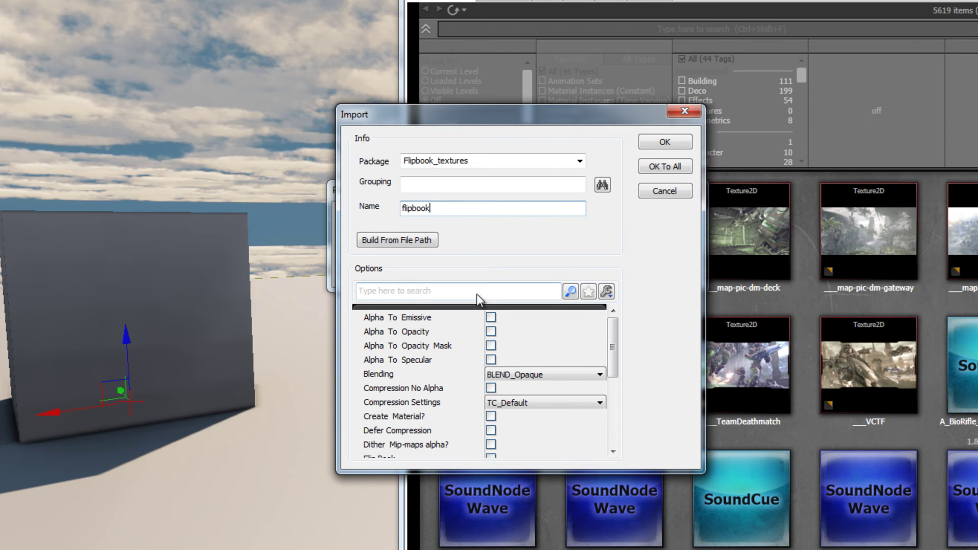
- Tick the Flip Book option and confirm the import
drag(611, 333, 613, 375)
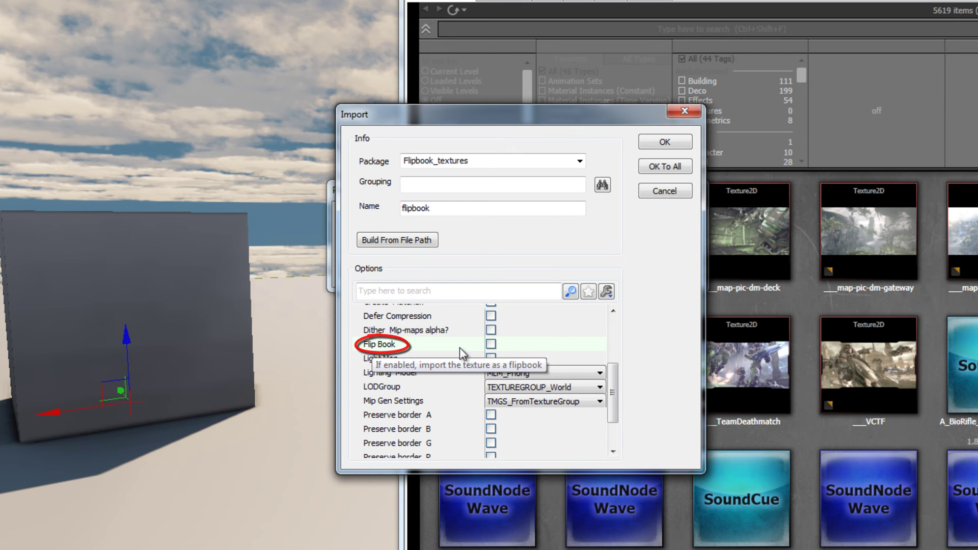
click(491, 346)
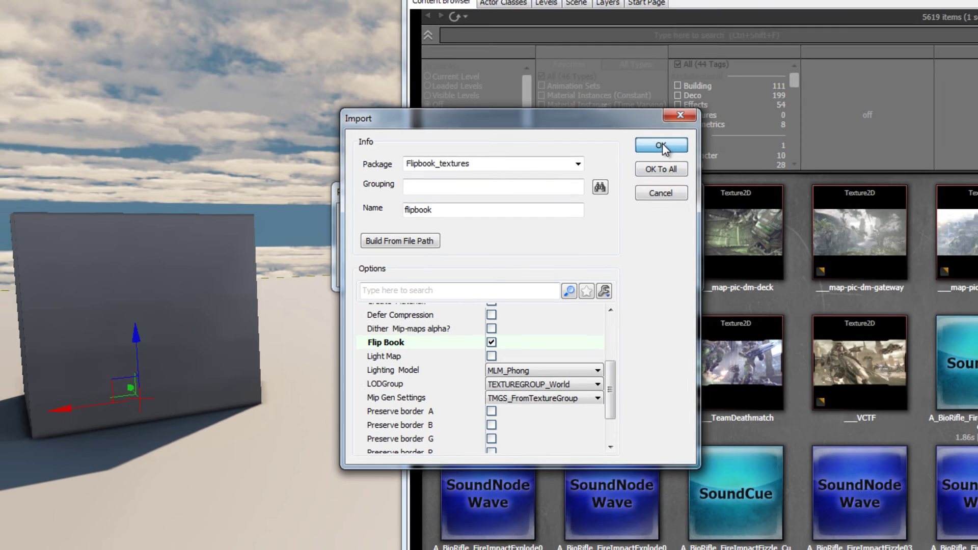
click(665, 142)
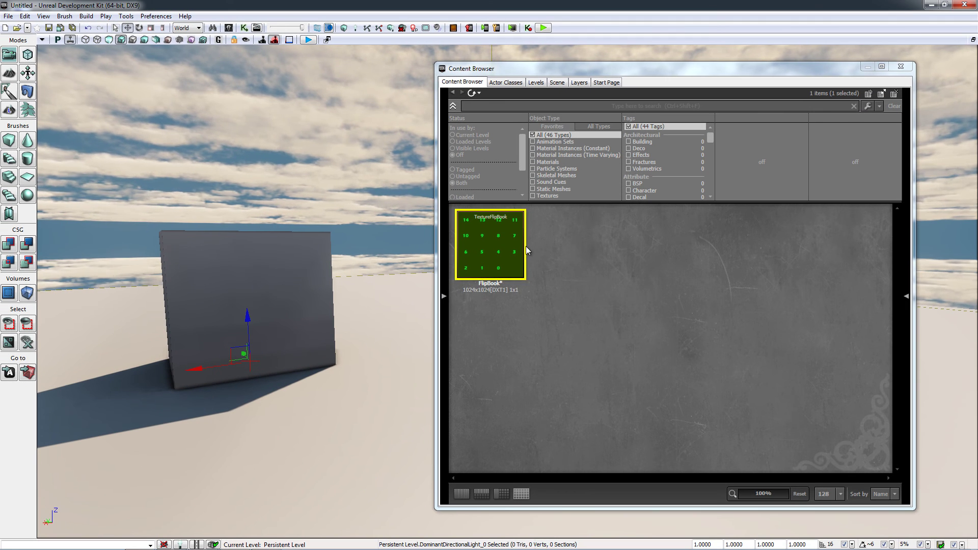
mouse_move(490, 258)
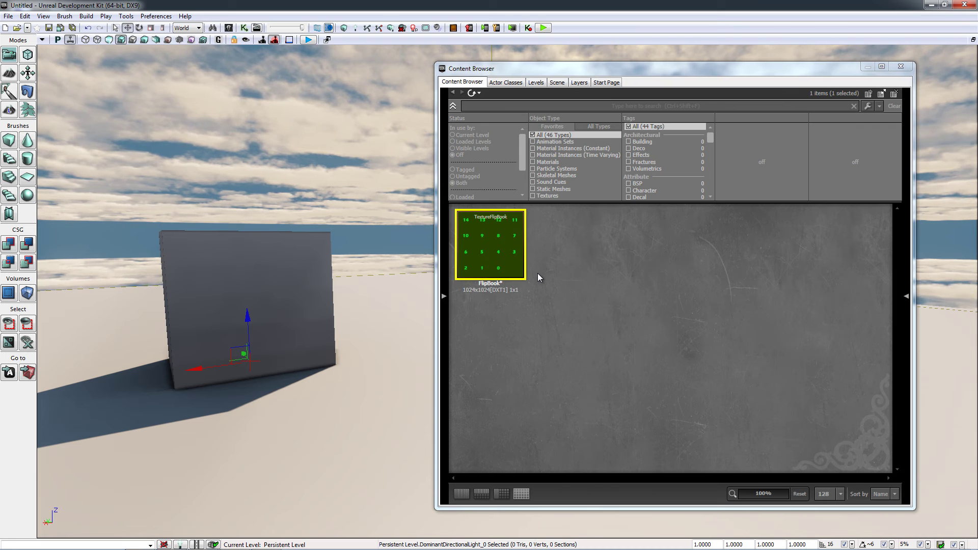
mouse_move(512, 274)
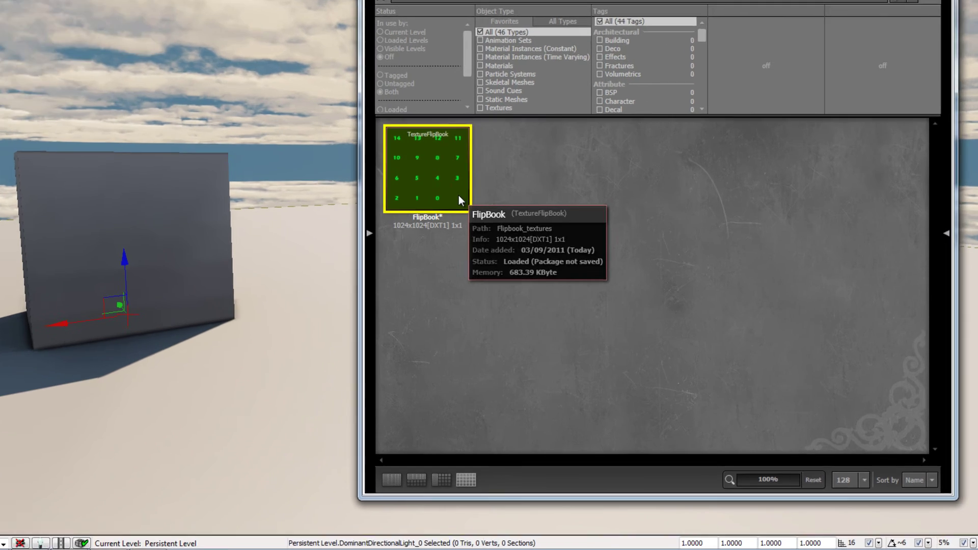
- Open the FlipBook texture's Properties and expand its Flip Book category
right_click(515, 265)
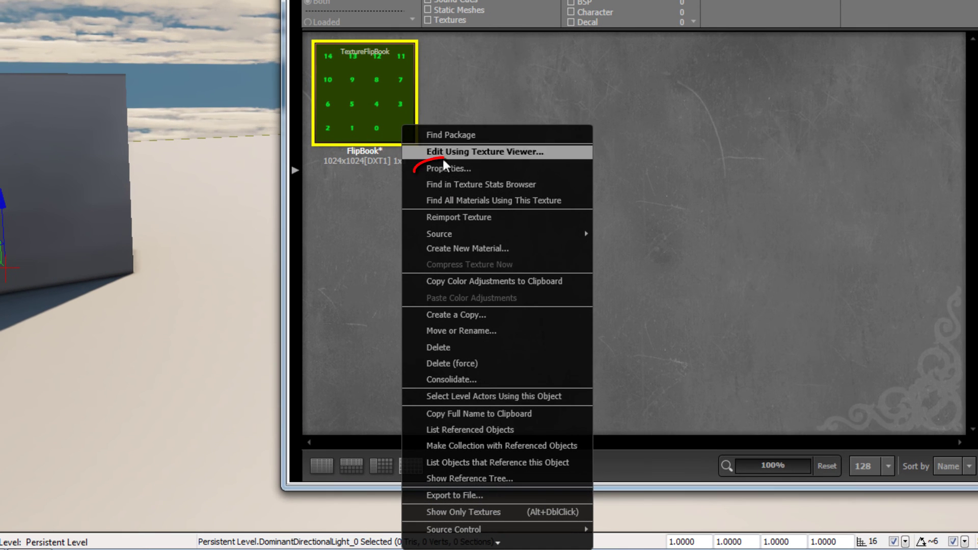
click(577, 172)
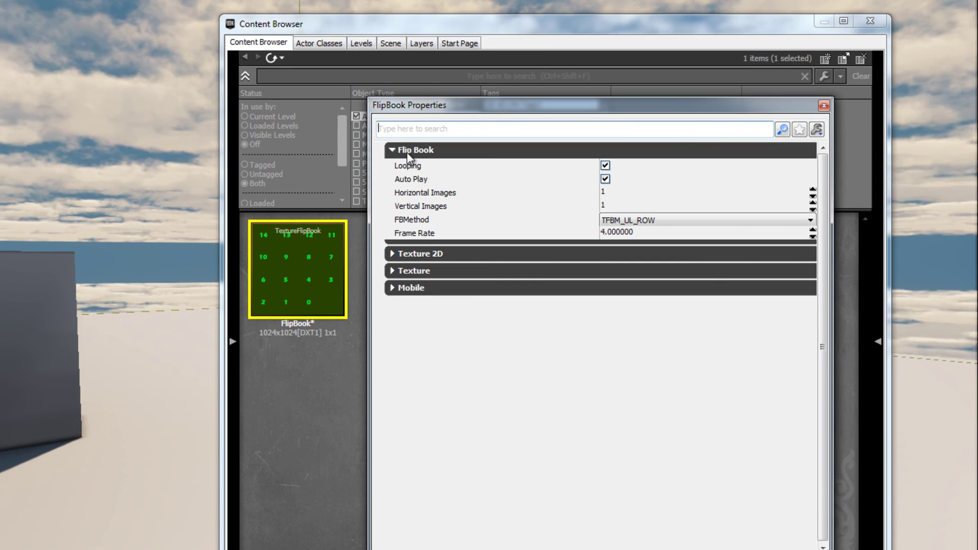
click(481, 151)
click(450, 149)
click(465, 149)
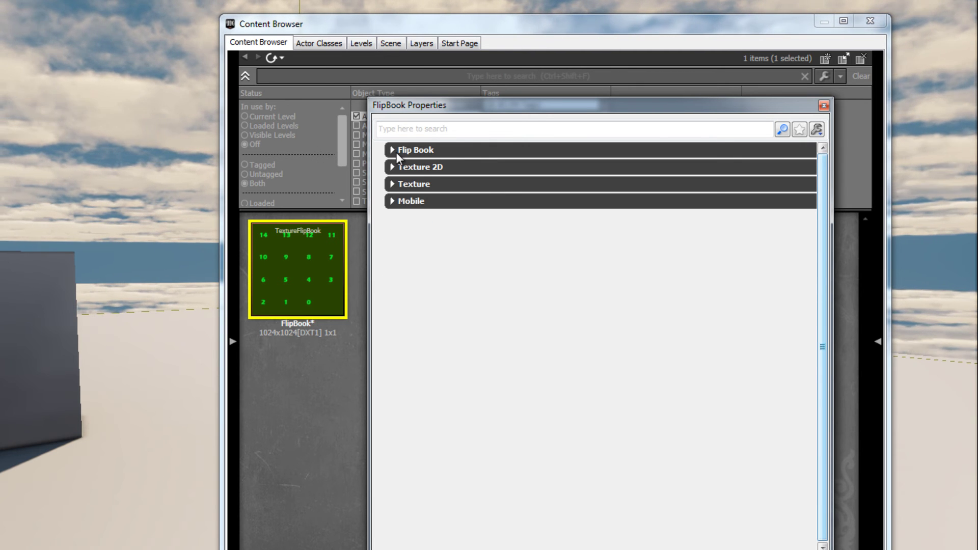
click(474, 150)
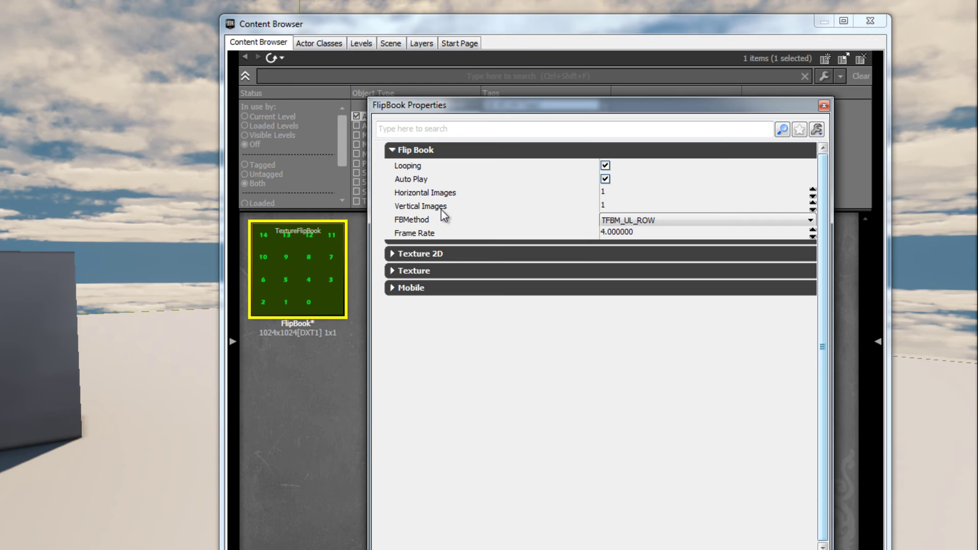
- Set Horizontal Images and Vertical Images to 4 each and view the FBMethod choices
click(610, 197)
text(4)
click(610, 204)
text(4)
key(Return)
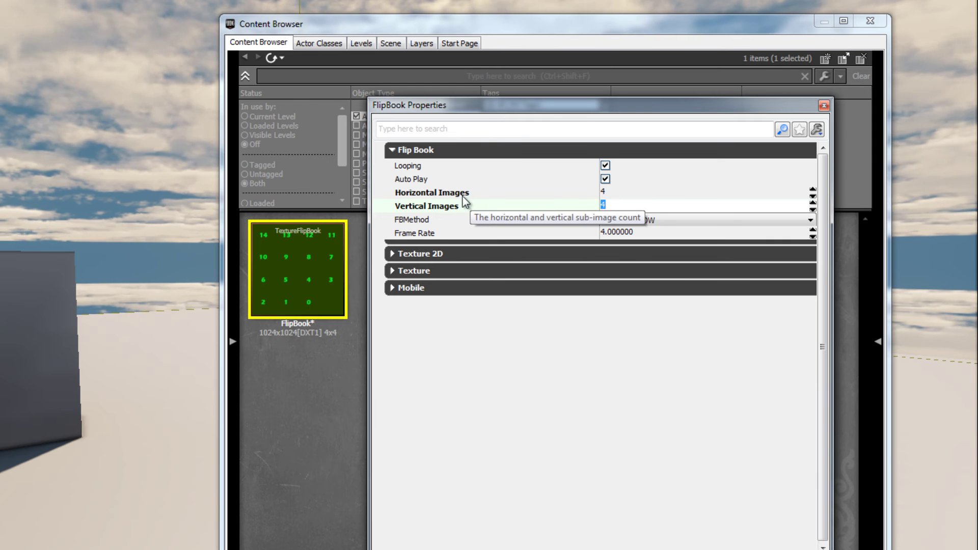
click(611, 194)
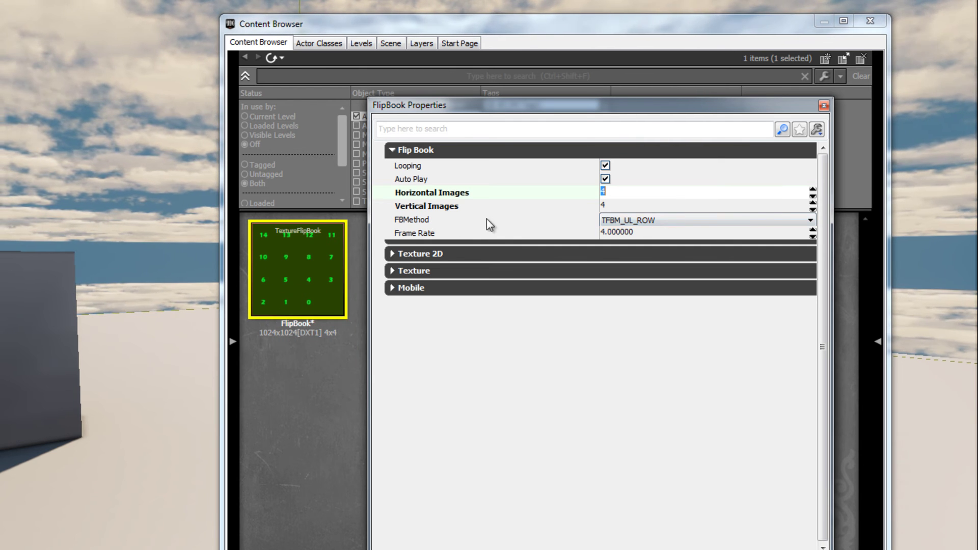
click(652, 222)
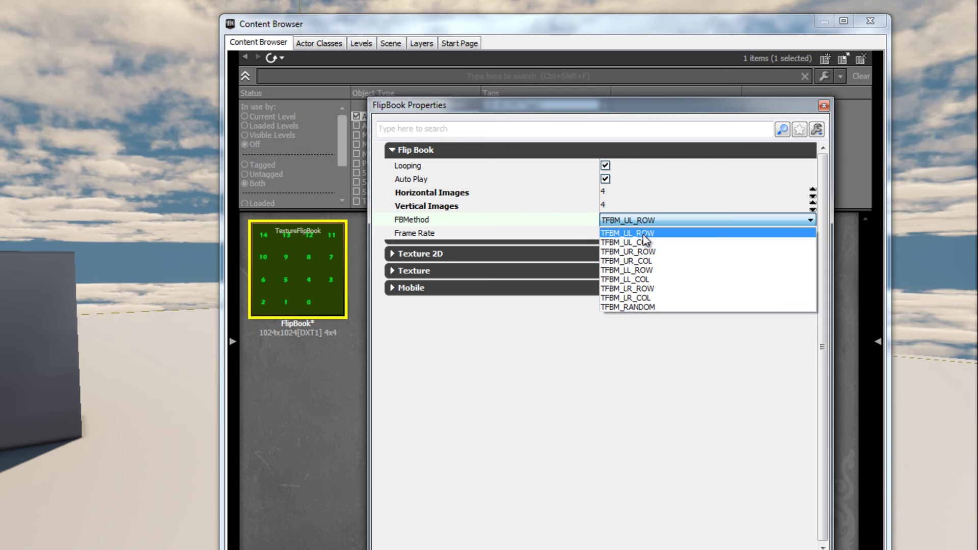
click(396, 104)
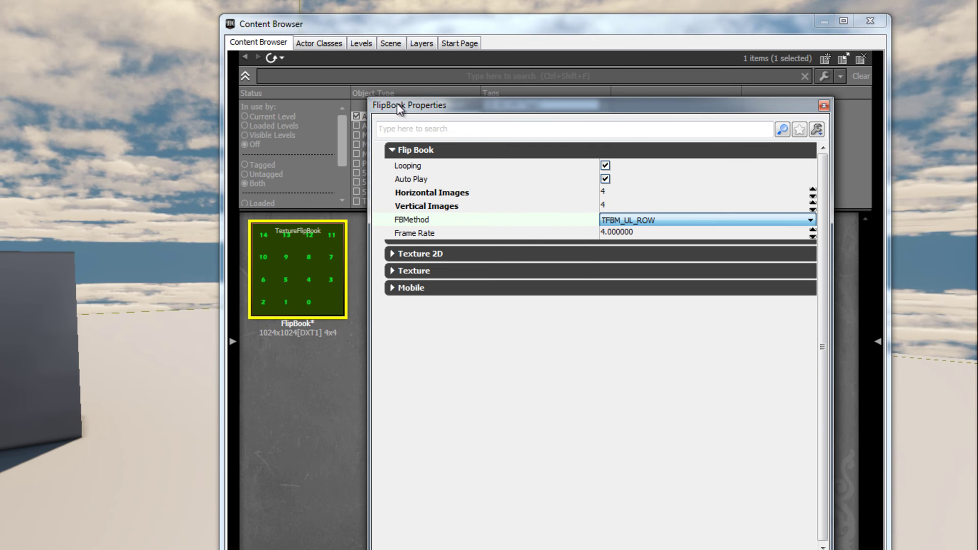
drag(435, 105, 491, 105)
mouse_move(262, 237)
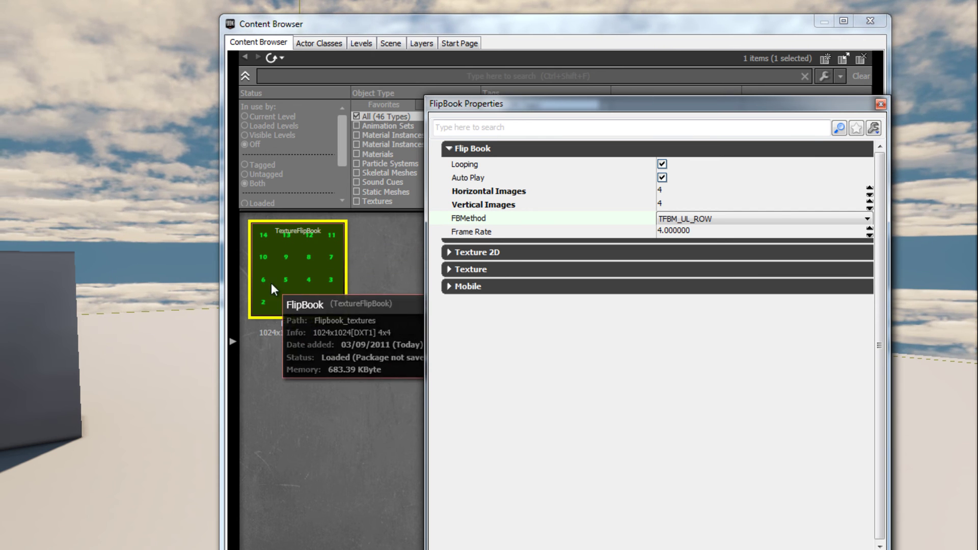
click(693, 219)
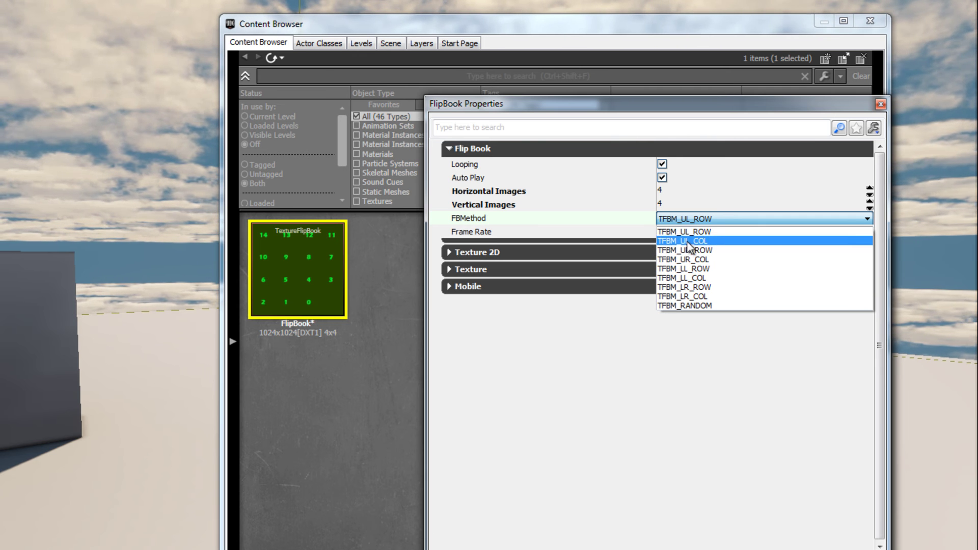
click(586, 105)
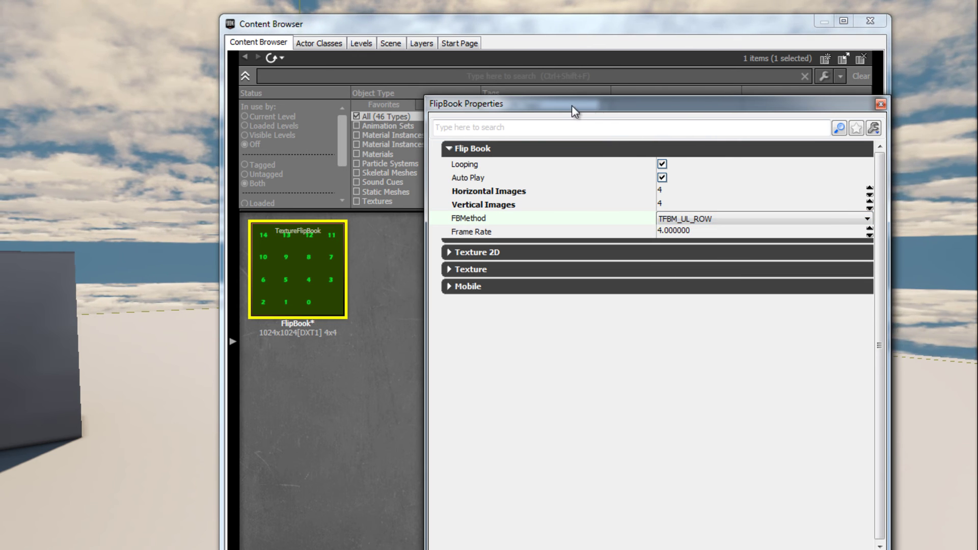
drag(574, 109, 560, 112)
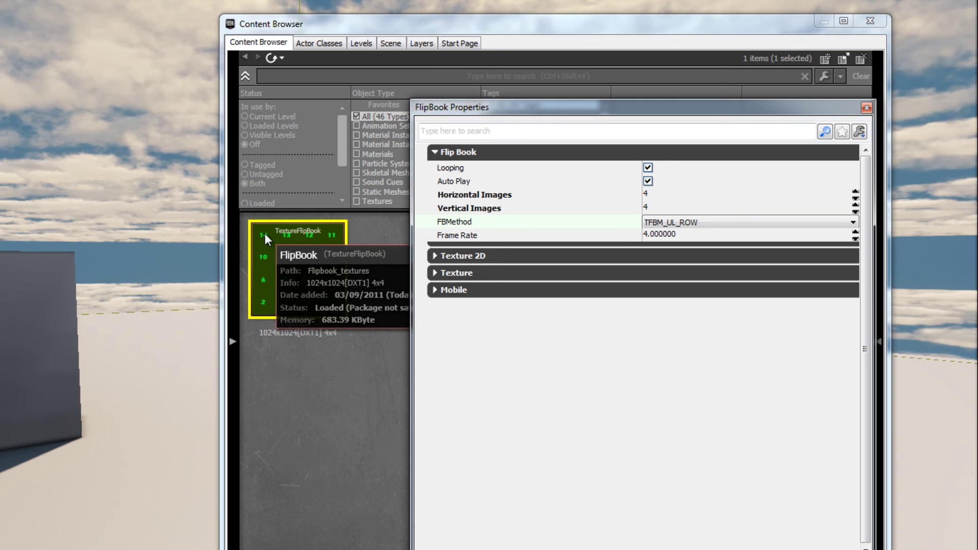
click(671, 225)
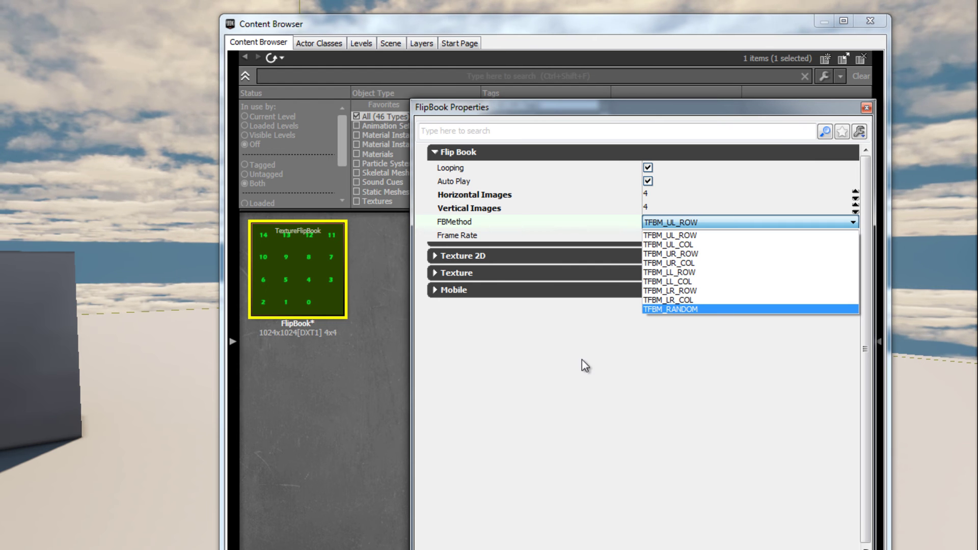
click(571, 370)
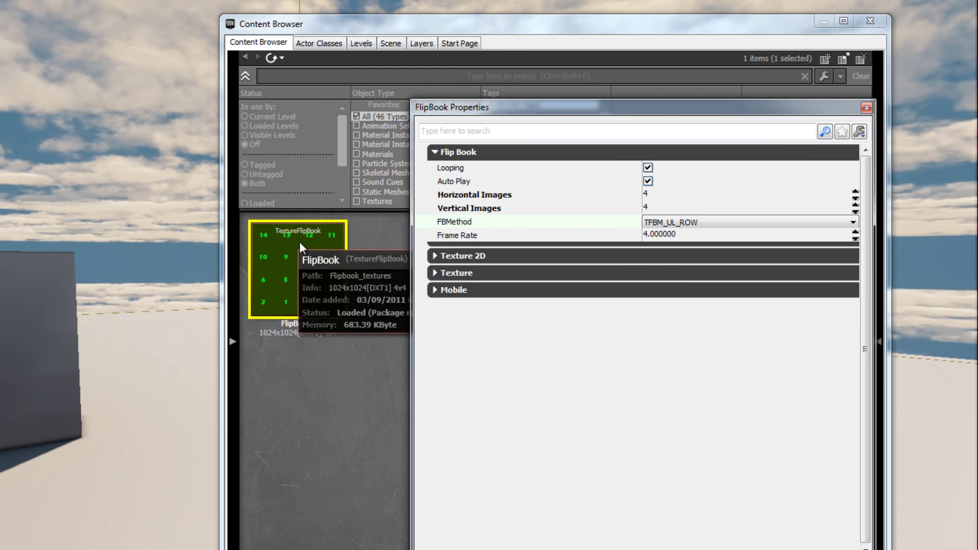
click(504, 236)
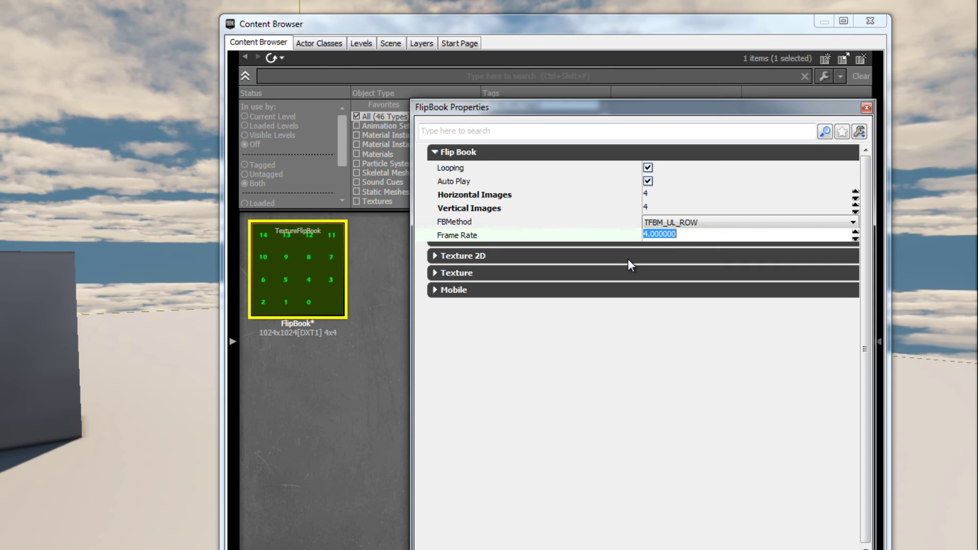
- Change the Frame Rate to 1, close FlipBook Properties, and deselect the texture
drag(674, 237, 645, 236)
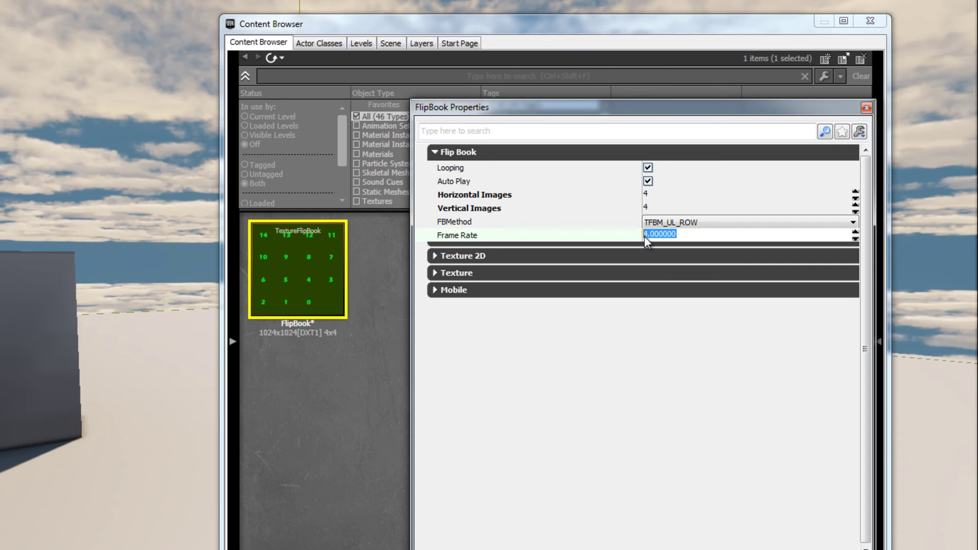
text(1)
key(Return)
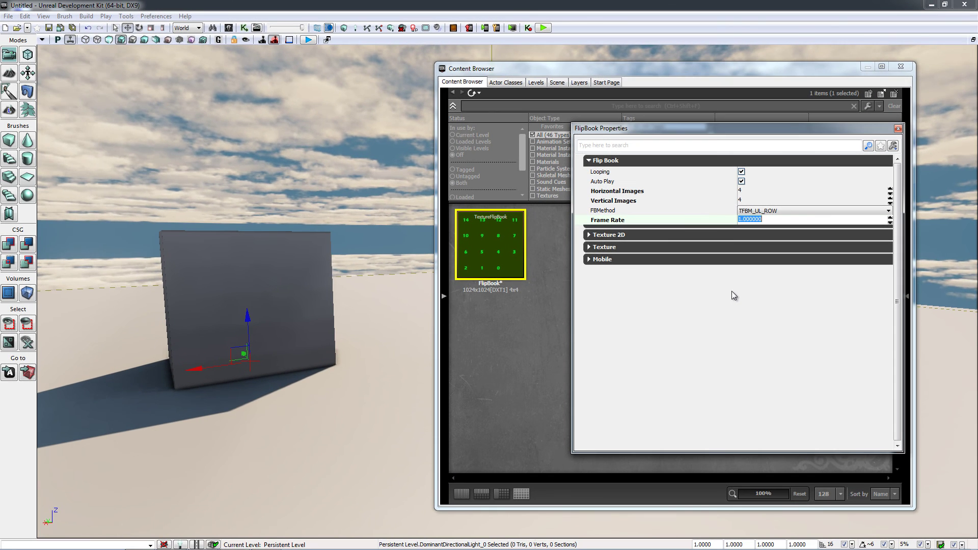
click(898, 129)
mouse_move(512, 254)
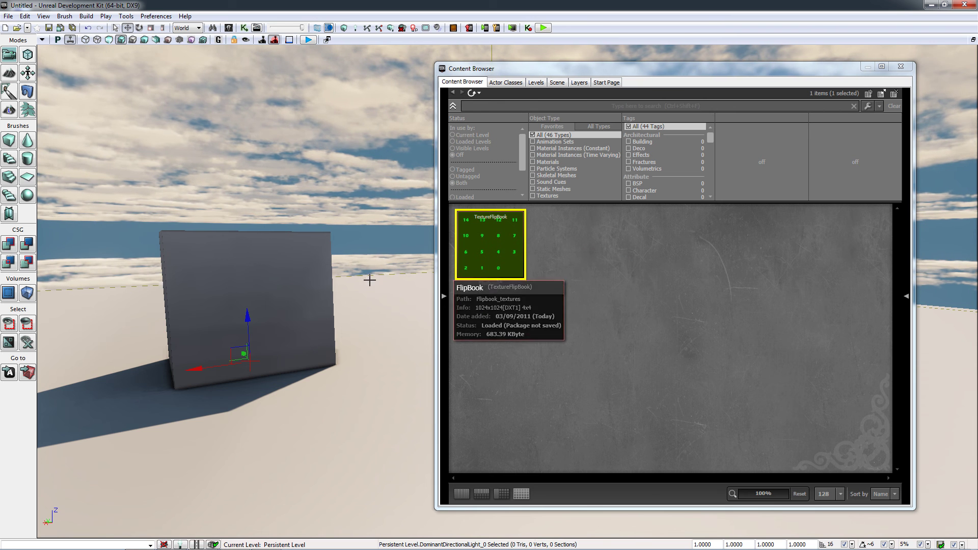
click(588, 332)
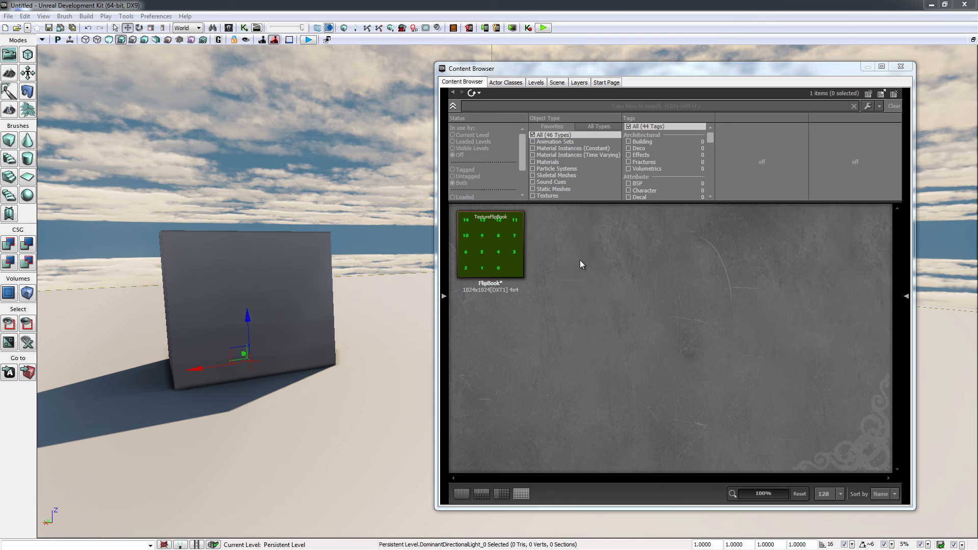
- Create a new material named Flipbook_mat in the Flipbook_textures package from the Content Browser
right_click(589, 262)
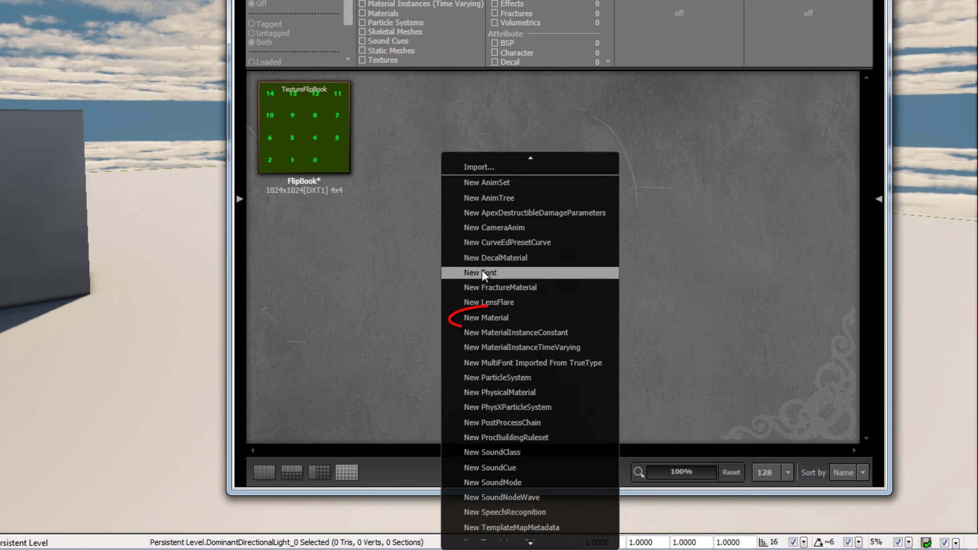
click(551, 321)
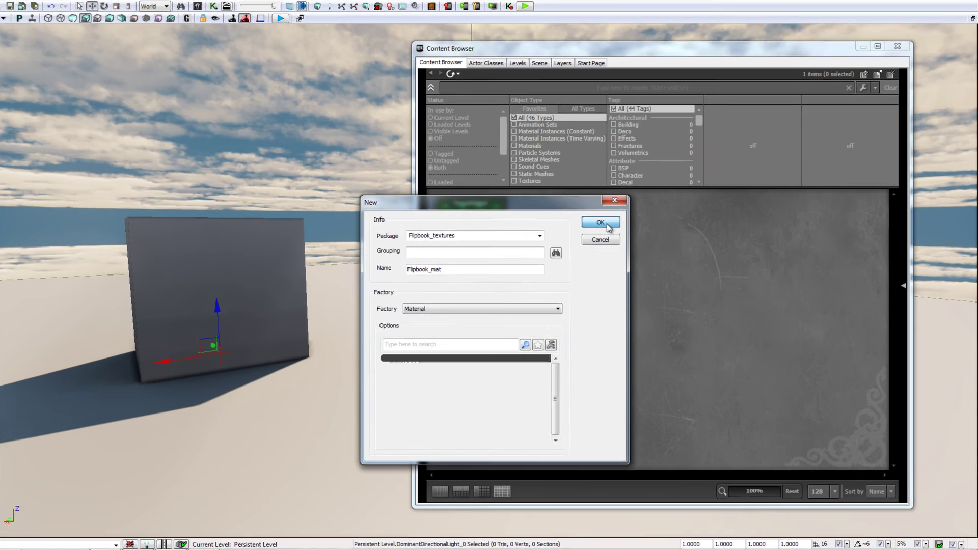
click(479, 116)
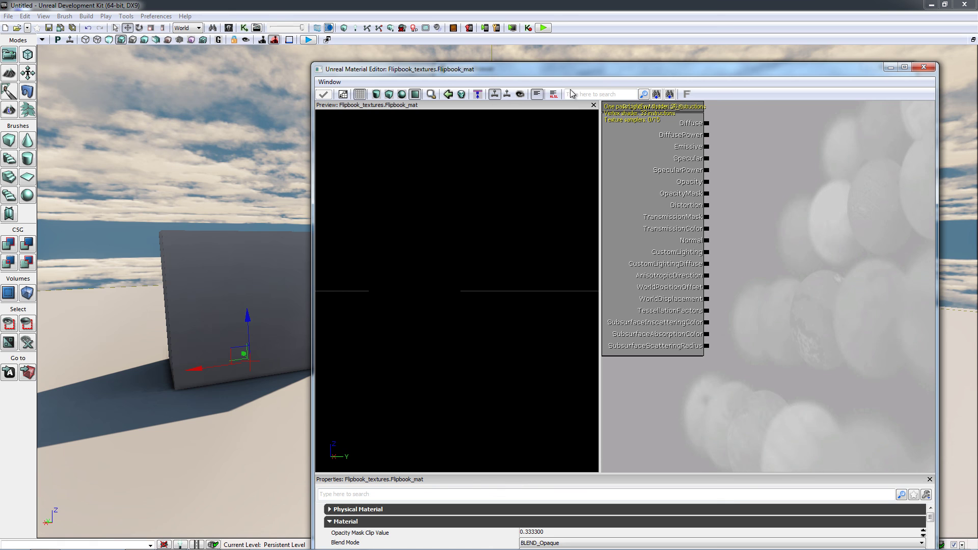
- Move and widen the Material Editor window so the PreviewMaterial_0 node is visible
drag(565, 69, 248, 20)
drag(432, 88, 488, 130)
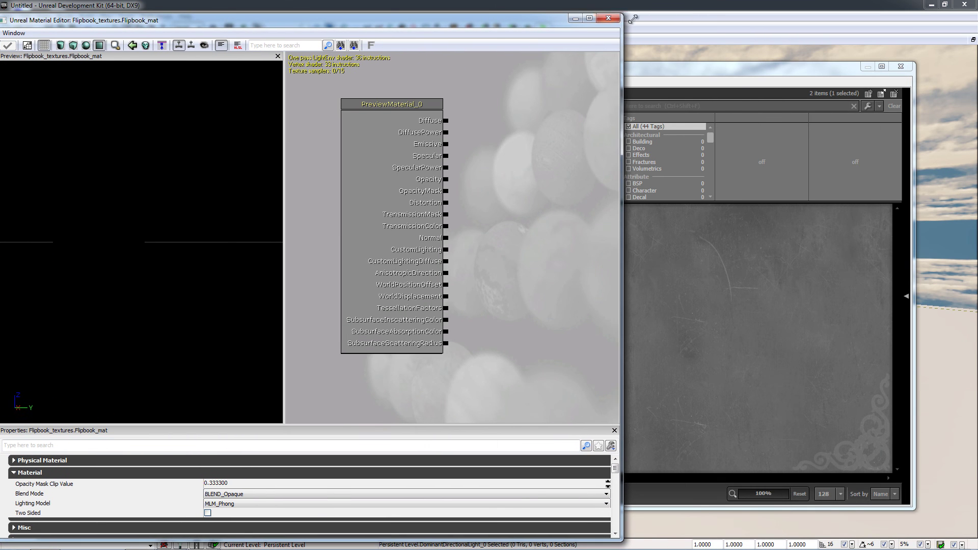
drag(620, 15, 736, 26)
drag(527, 35, 555, 29)
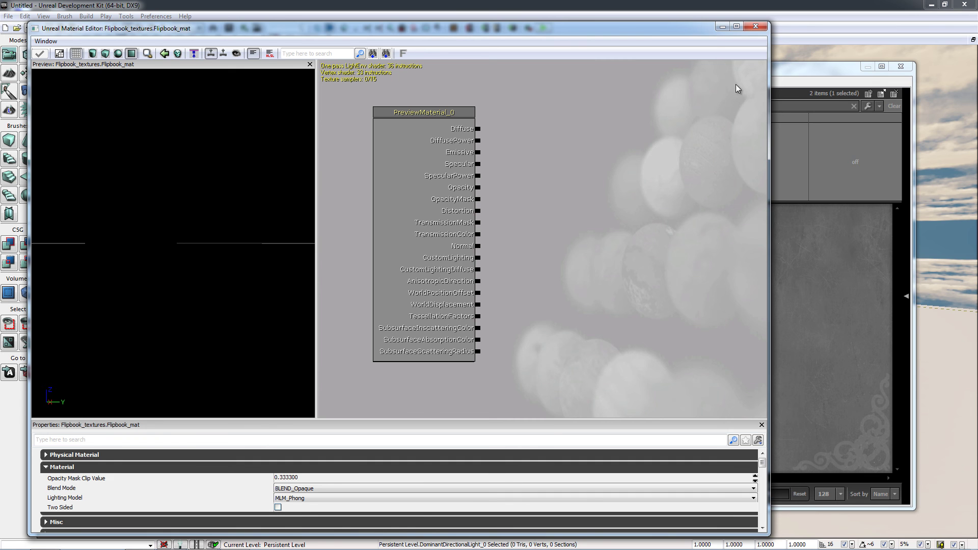
- Select the FlipBook texture in the Content Browser, then bring the Material Editor back
drag(777, 67, 821, 70)
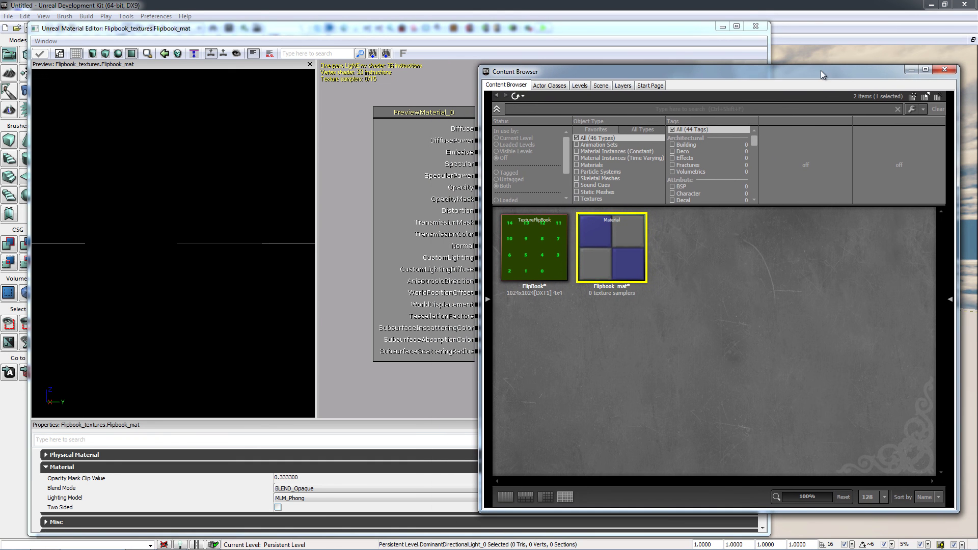
mouse_move(531, 243)
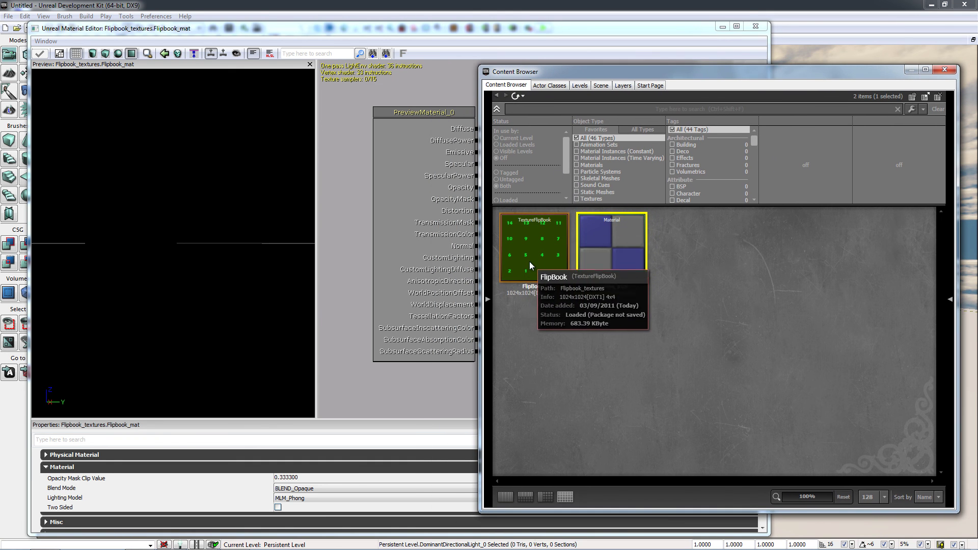
click(531, 240)
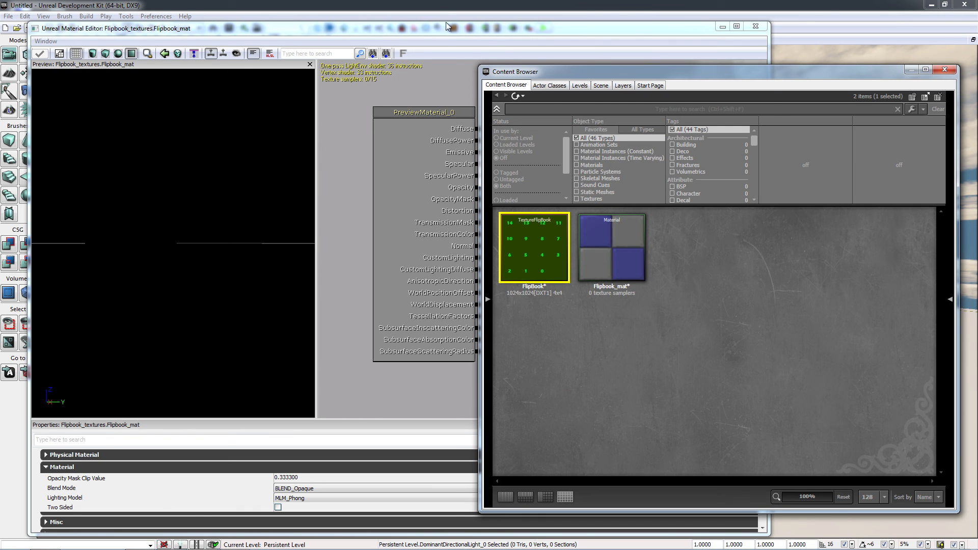
drag(447, 29, 435, 26)
drag(434, 25, 432, 23)
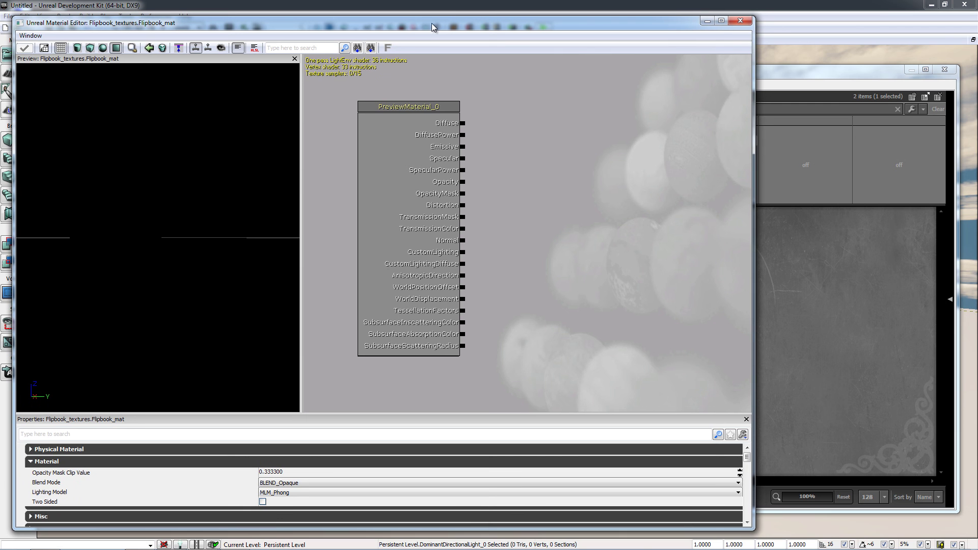
- Add a FlipBookSample node and wire its RGB output into Flipbook_mat's Emissive input
right_click(545, 199)
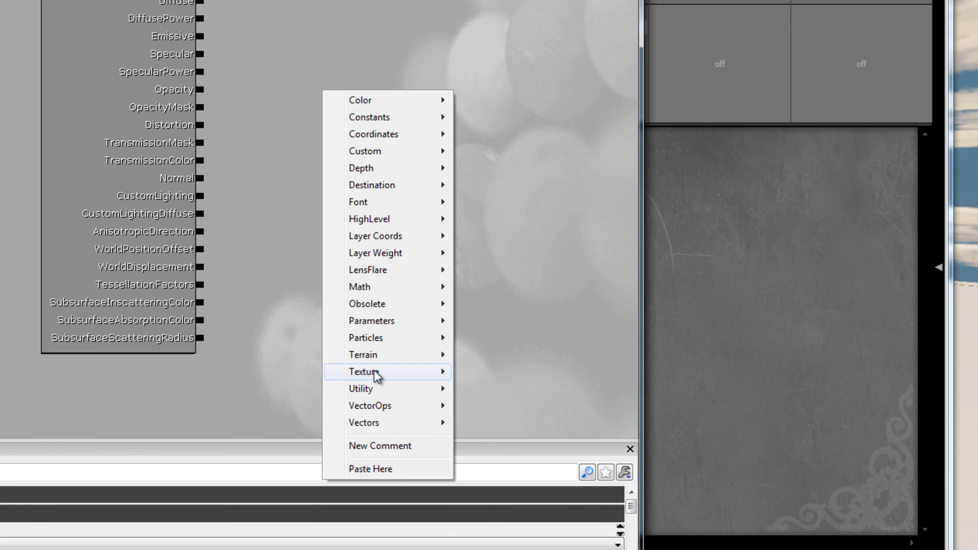
mouse_move(375, 371)
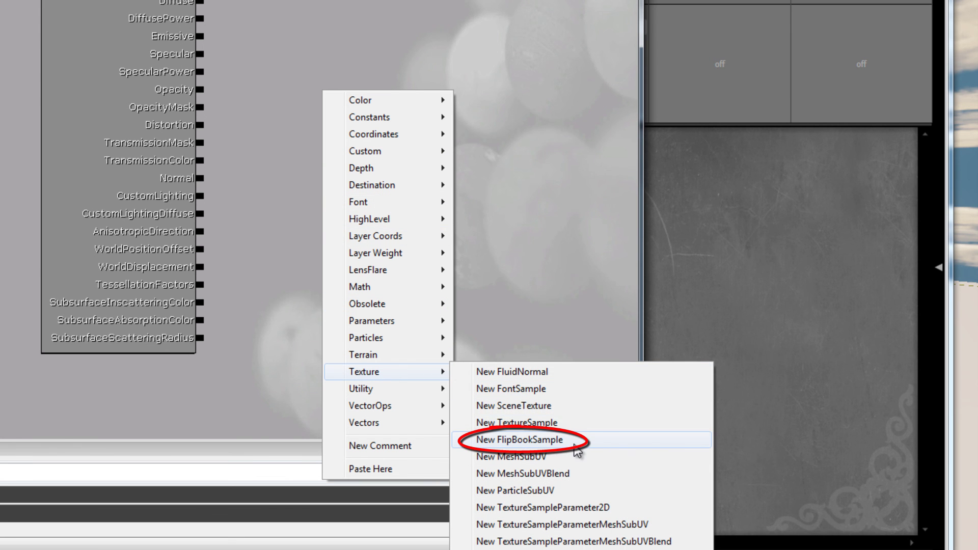
click(574, 444)
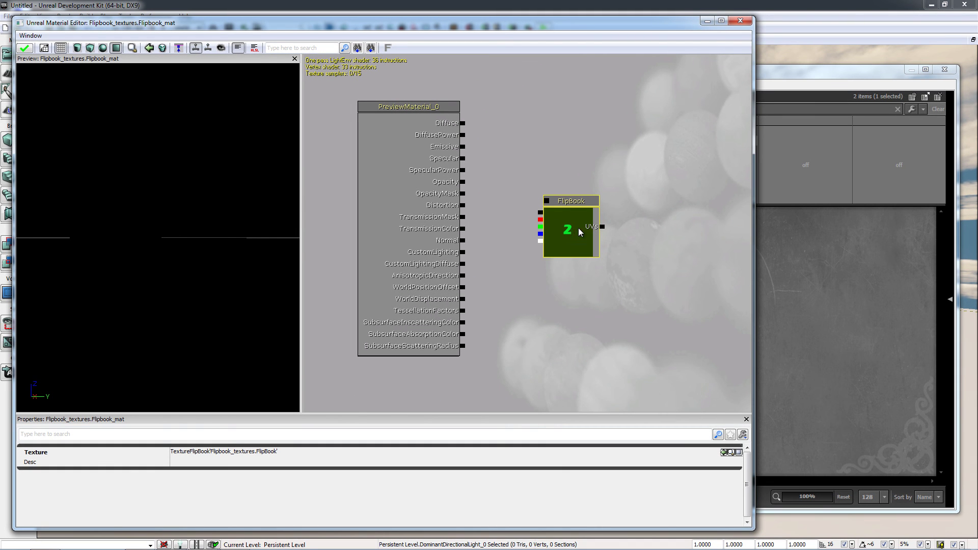
drag(574, 222, 596, 204)
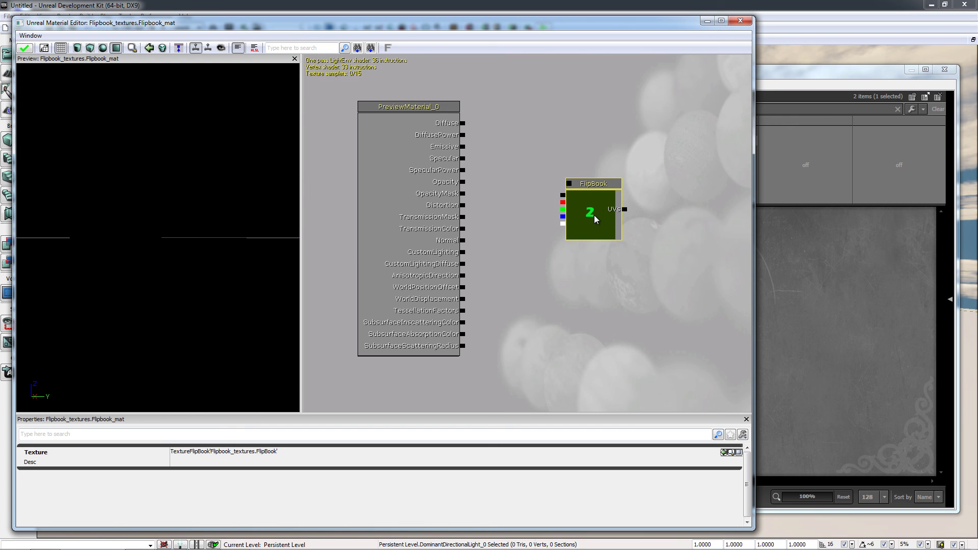
drag(564, 196, 464, 148)
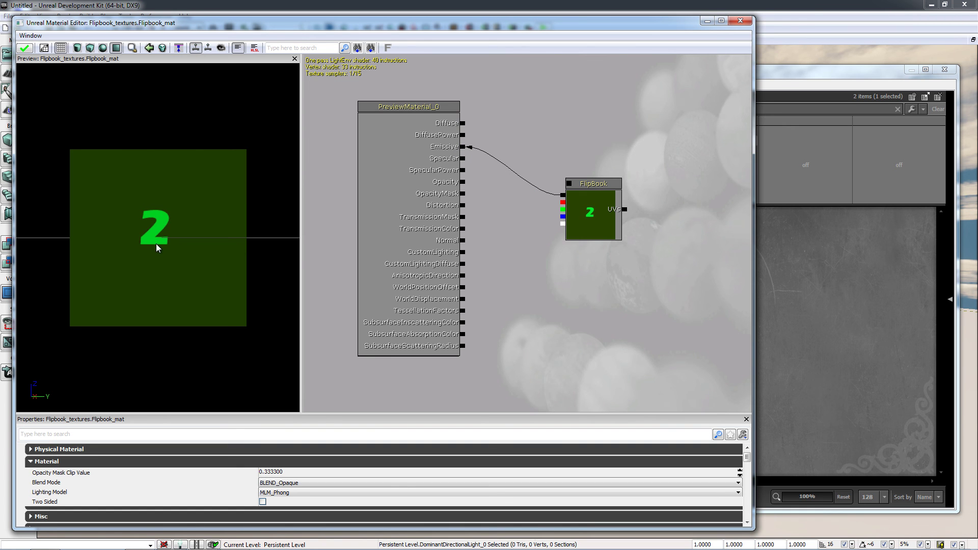
drag(155, 242, 228, 290)
drag(647, 38, 700, 22)
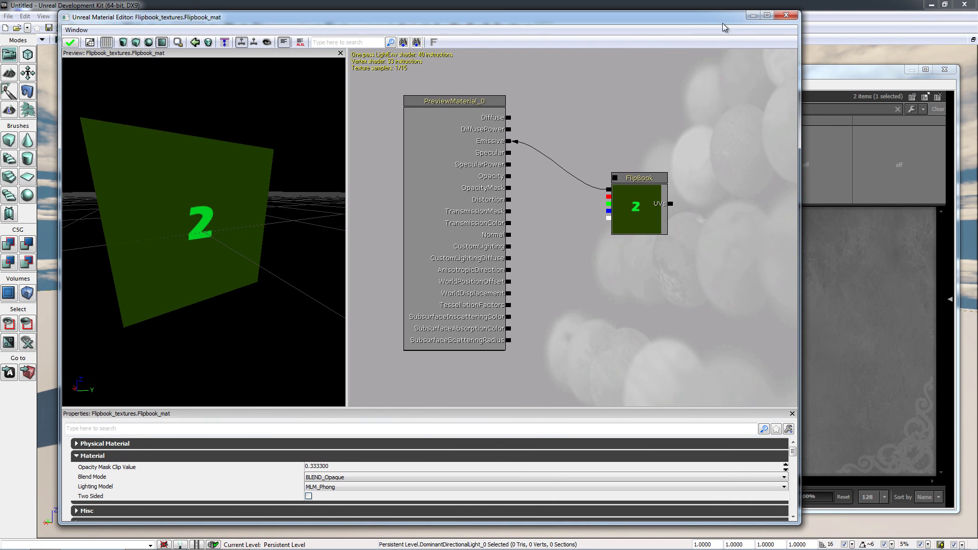
- Apply the Flipbook_mat changes and drag the material onto the cube in the level
click(785, 16)
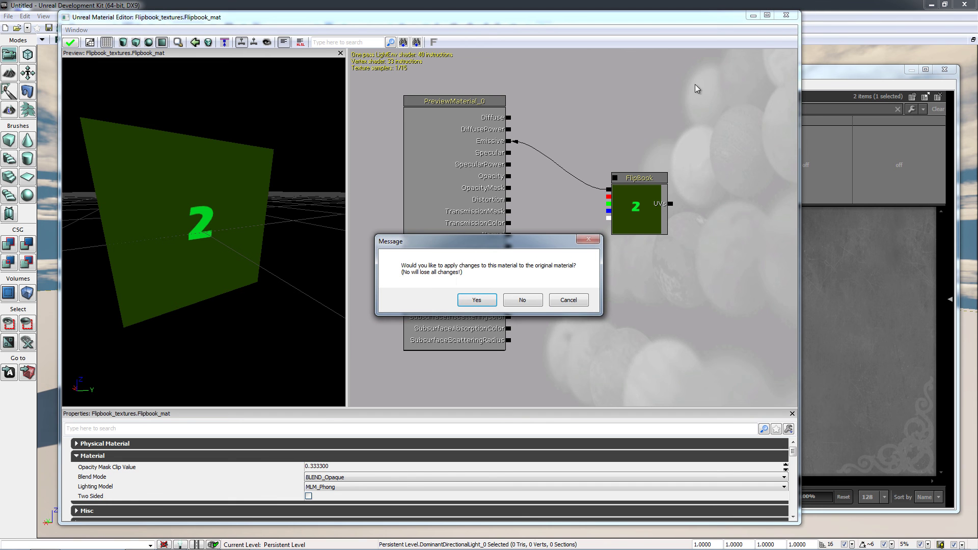
click(482, 309)
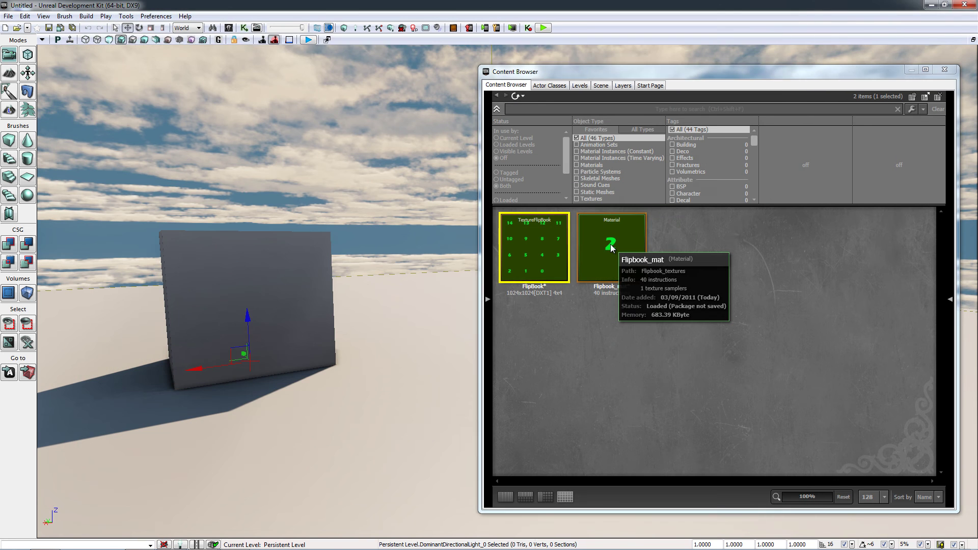
drag(612, 258, 253, 282)
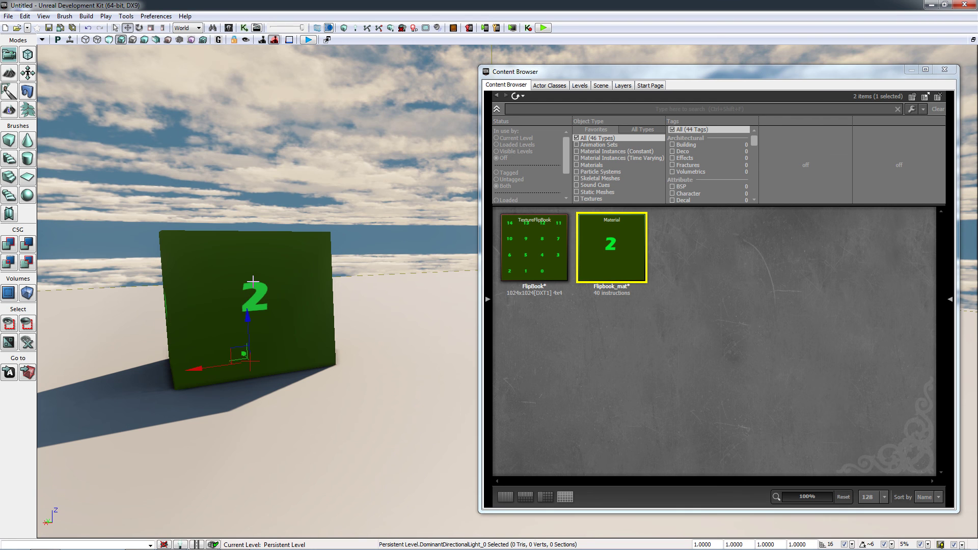
click(946, 71)
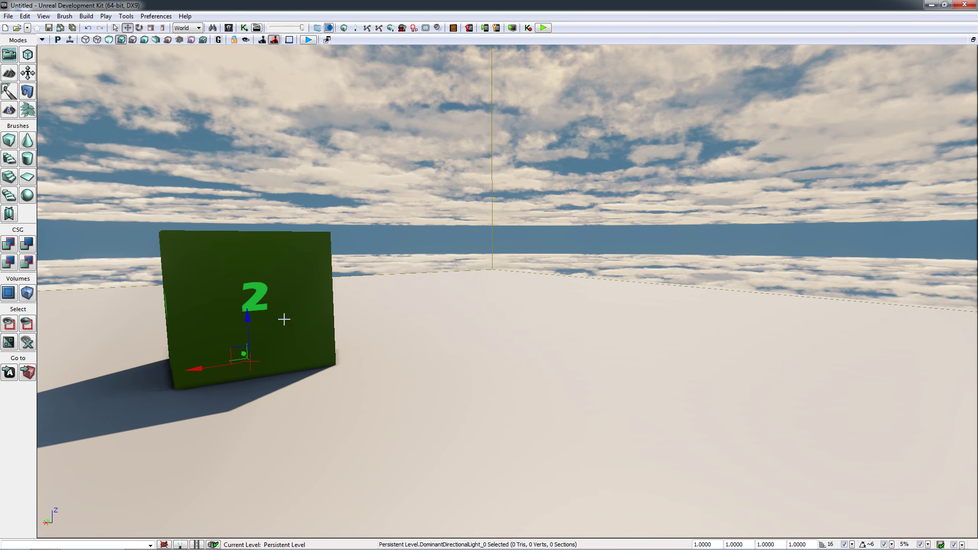
- Turn on Real Time in the level viewport and deselect so the cube's numbers animate
mouse_move(385, 299)
right_down()
mouse_move(378, 262)
mouse_move(297, 262)
mouse_move(228, 292)
mouse_move(179, 350)
mouse_move(386, 301)
right_up()
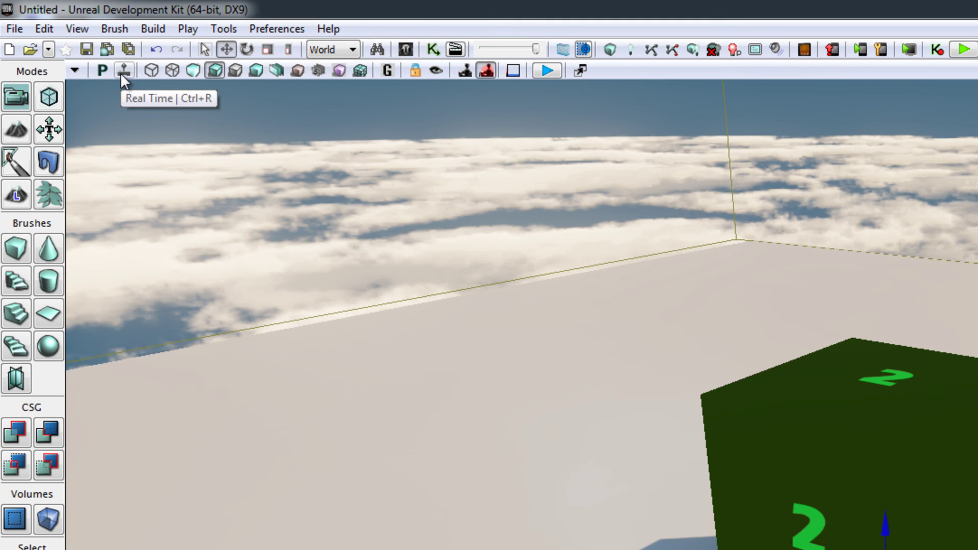
click(124, 70)
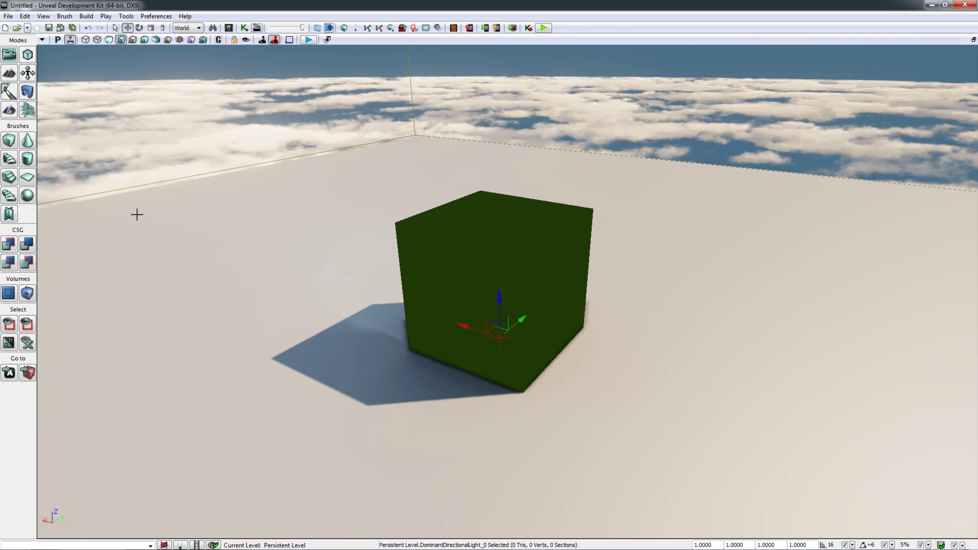
key(Escape)
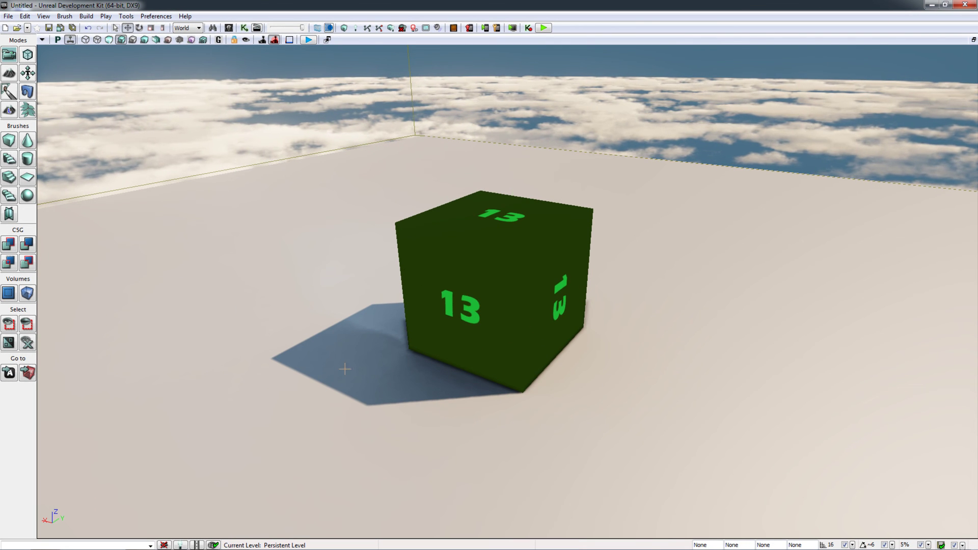